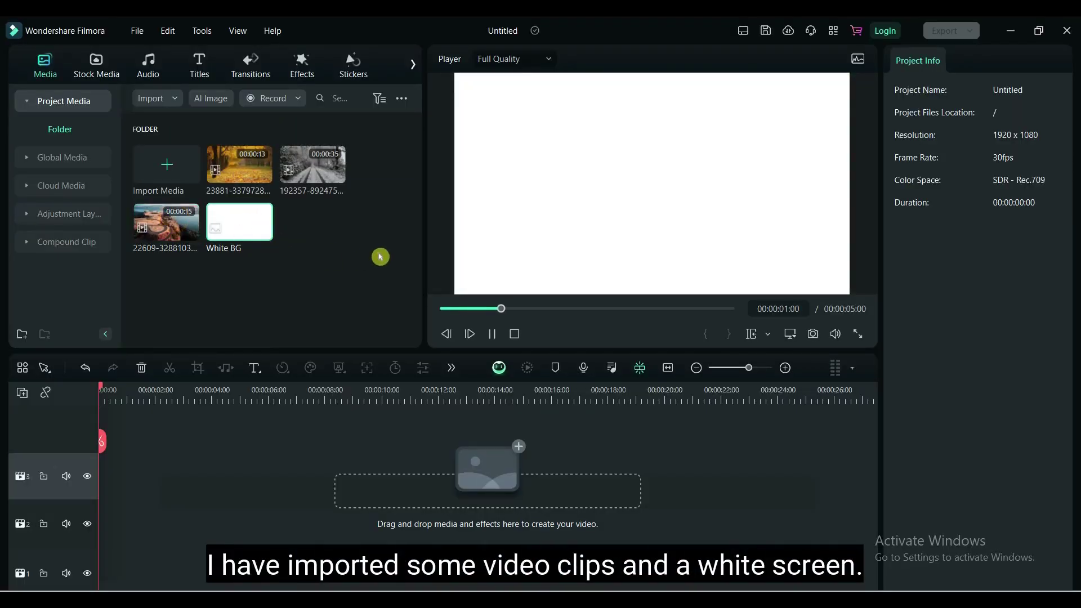
# Place the snowy road clip on track 1 and White BG on track 2, stretched to about 15 s
pyautogui.moveTo(316, 160); pyautogui.dragTo(104, 479)
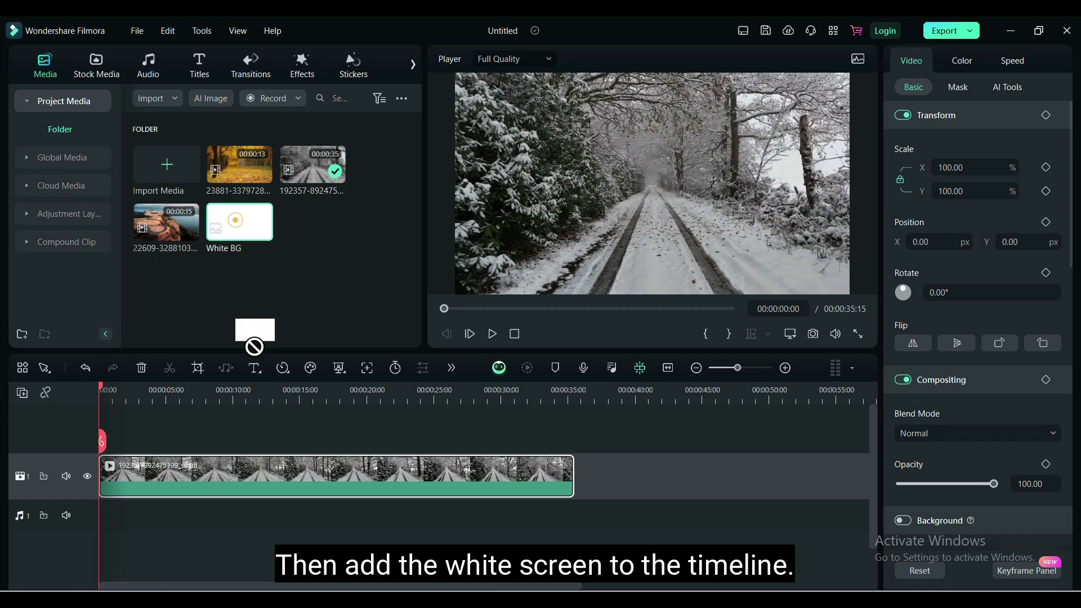
pyautogui.moveTo(254, 347); pyautogui.dragTo(95, 434)
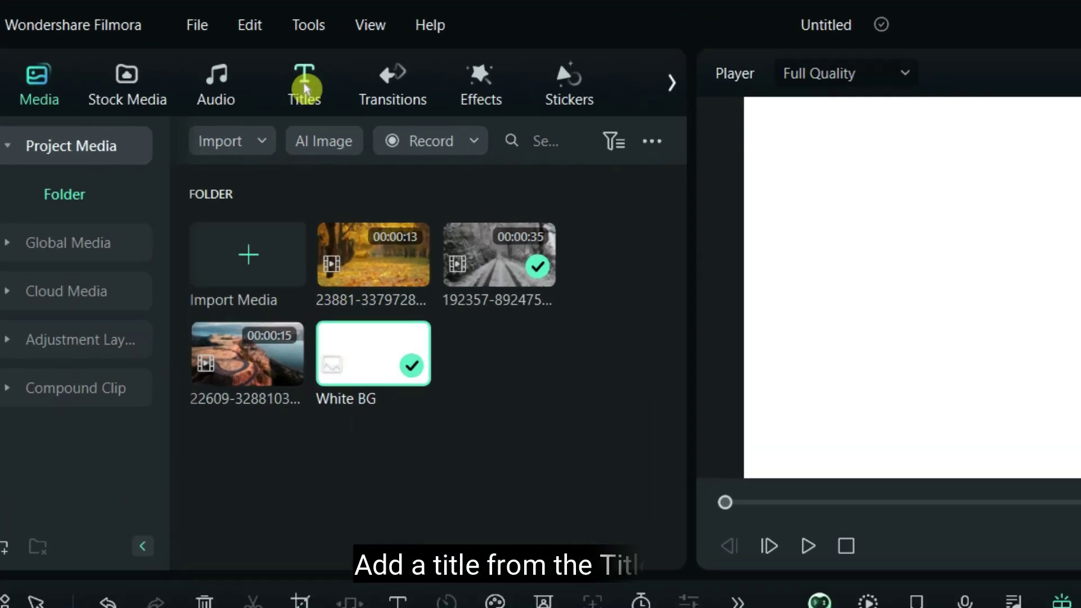
pyautogui.click(304, 89)
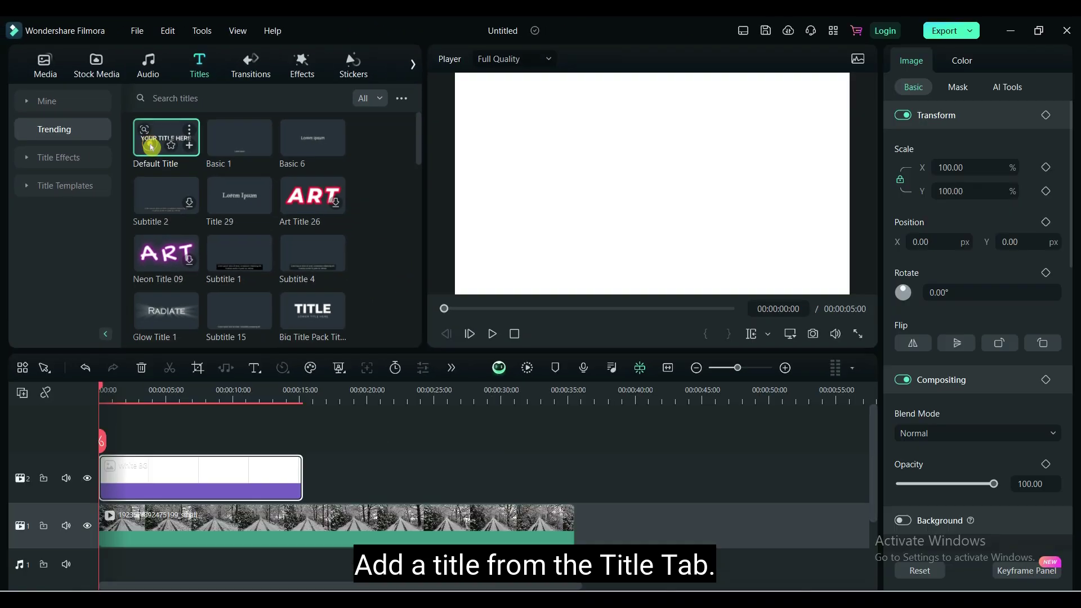
# Add a Default Title on track 3, extend it to match White BG, and make its text green
pyautogui.moveTo(147, 149); pyautogui.dragTo(98, 451)
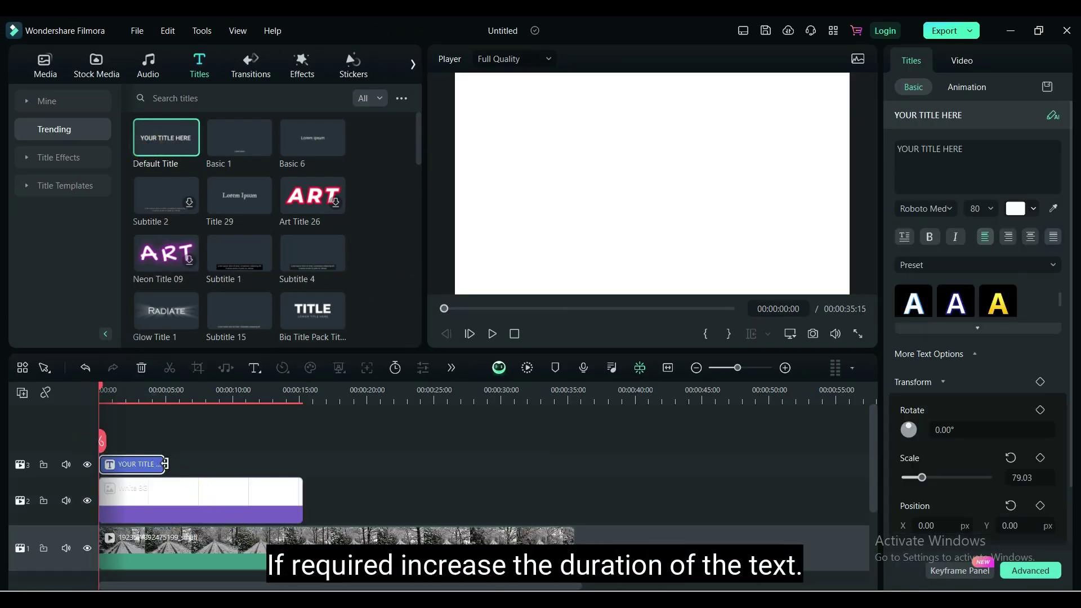
pyautogui.moveTo(161, 464); pyautogui.dragTo(302, 469)
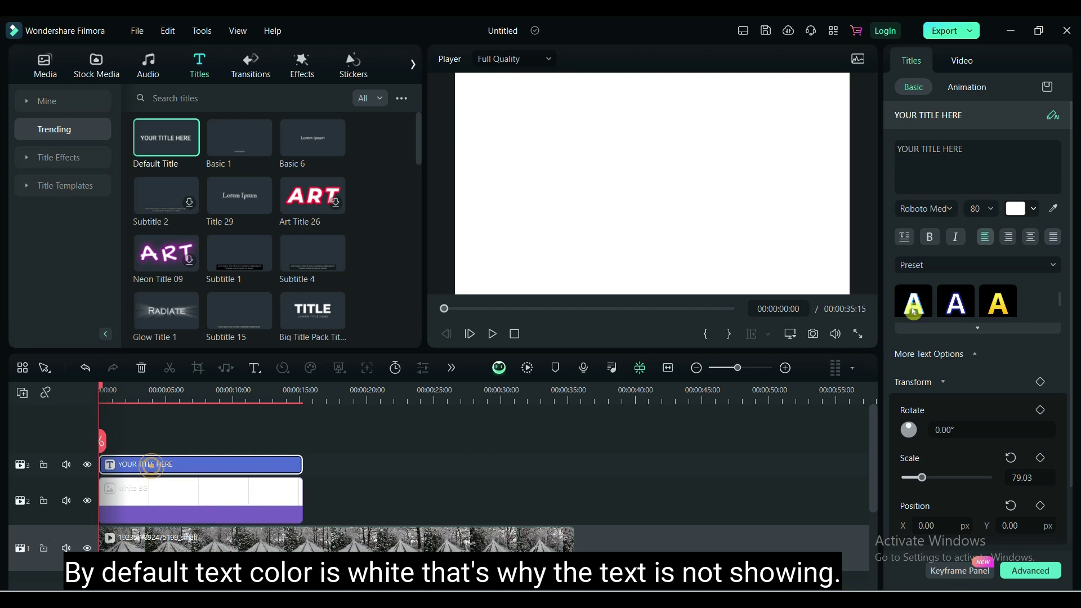
pyautogui.click(1027, 212)
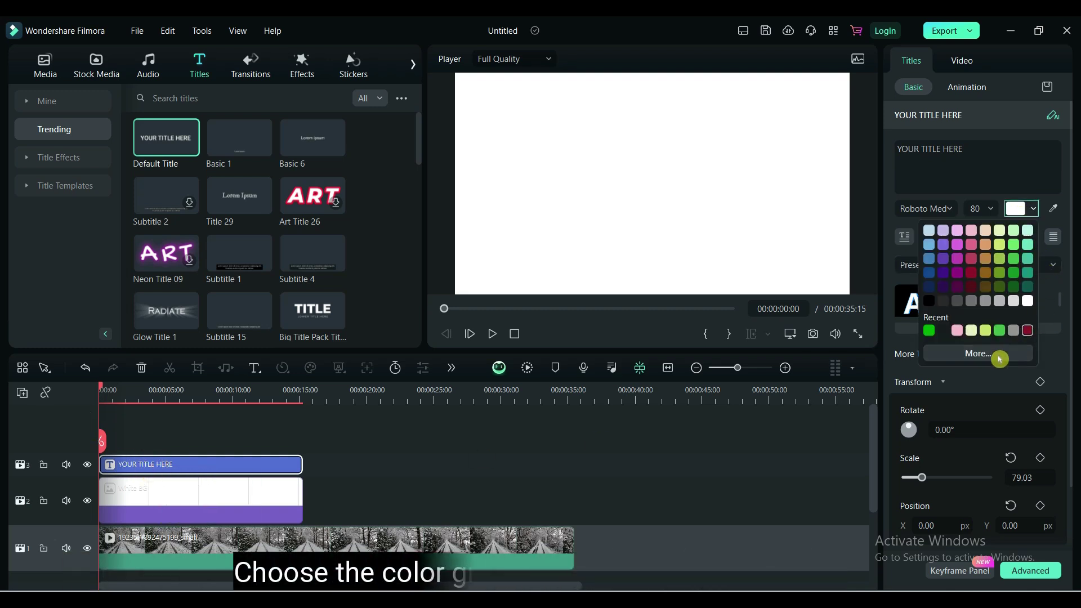
pyautogui.click(963, 354)
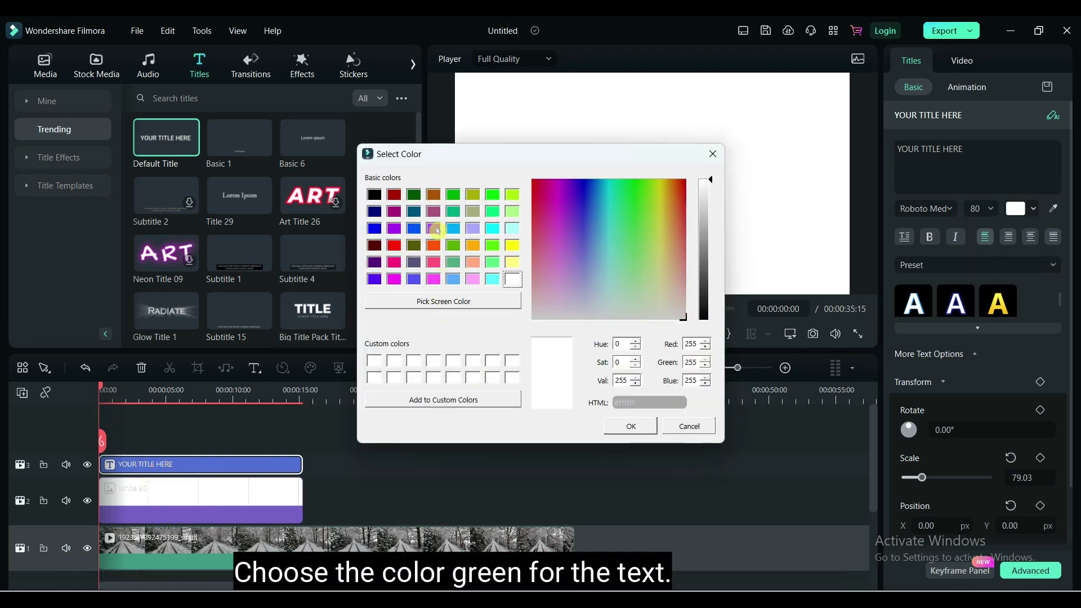
pyautogui.click(454, 195)
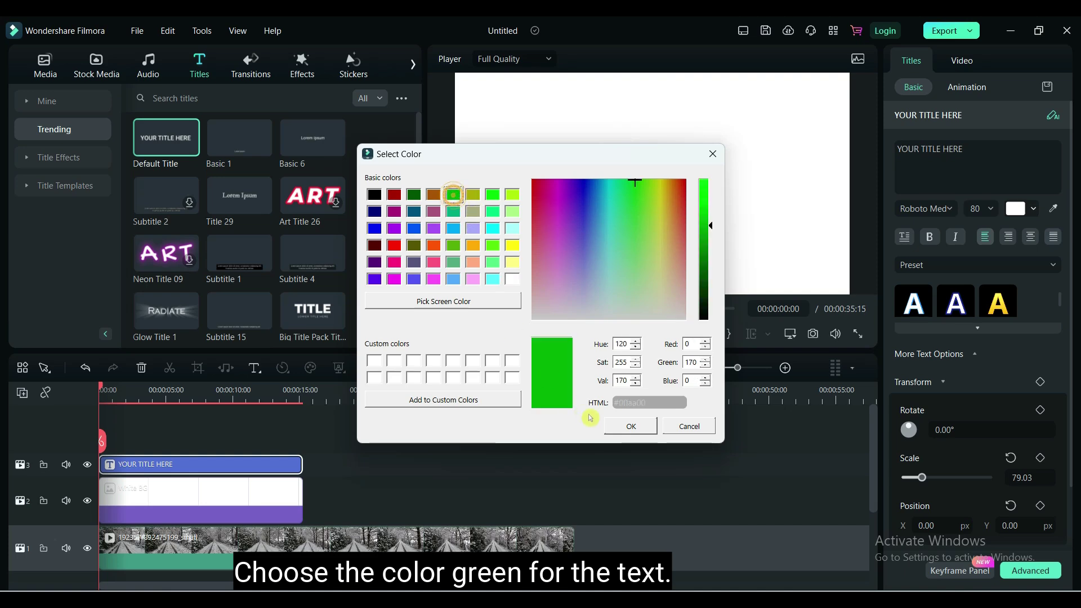
pyautogui.click(617, 428)
pyautogui.click(926, 213)
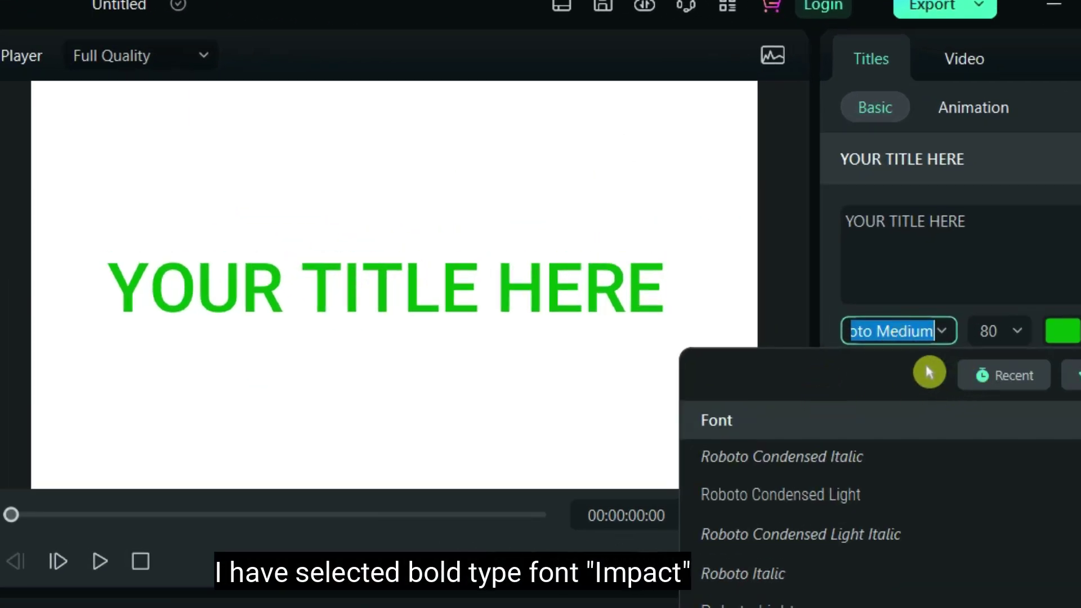
# Set the title font to Impact and replace its text with FILMORA
pyautogui.write('impa')
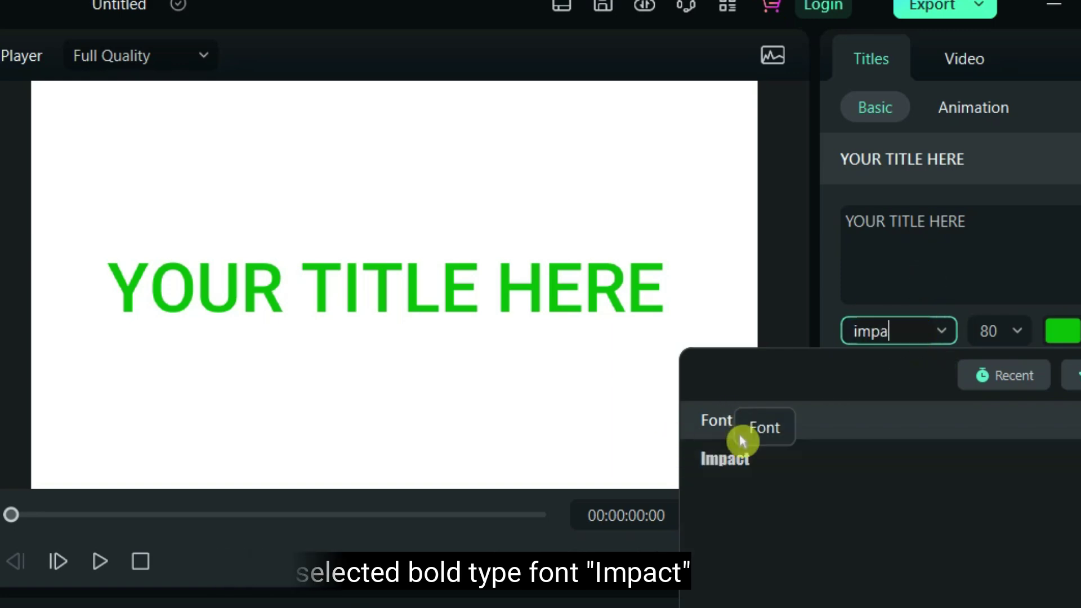
pyautogui.click(724, 459)
pyautogui.doubleClick(949, 221)
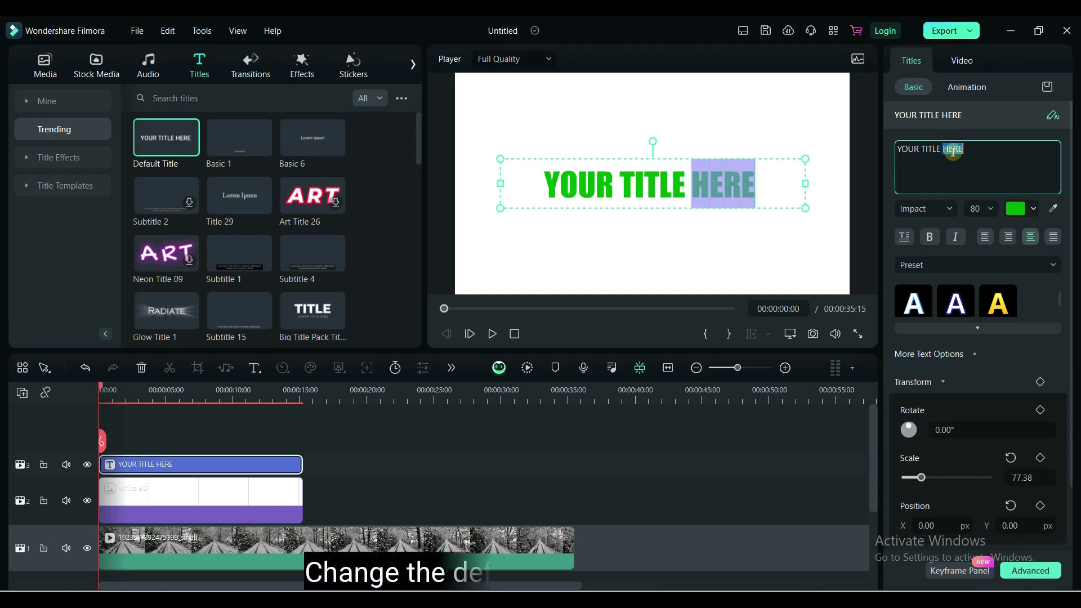
pyautogui.hotkey('ctrl', 'a')
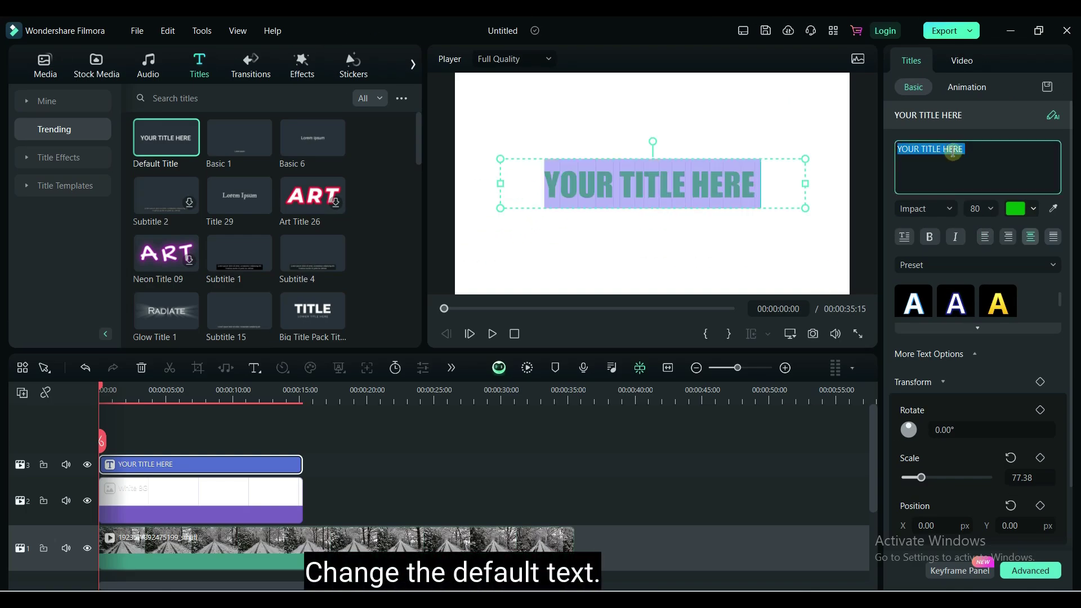
pyautogui.write('Fl')
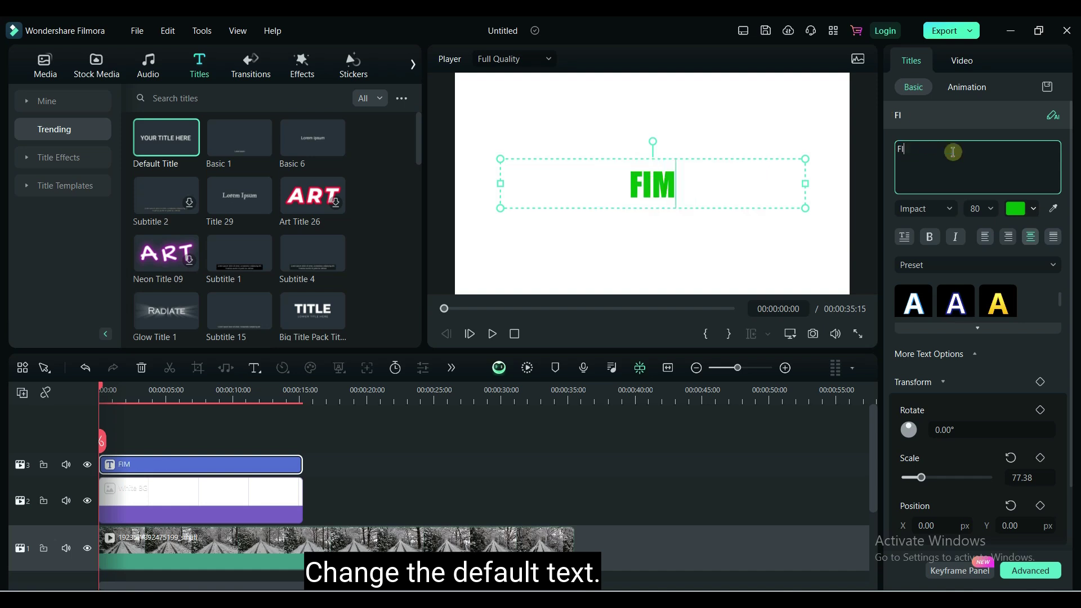
pyautogui.write('LMORA')
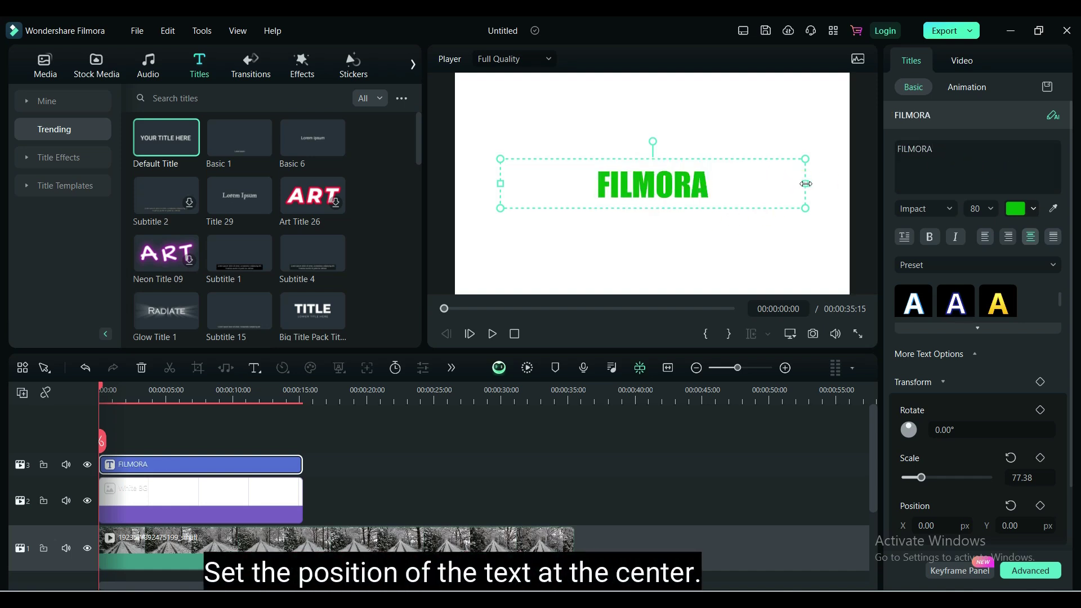
# Scale the FILMORA title up to about 82 so it fills the white frame
pyautogui.moveTo(804, 181); pyautogui.dragTo(664, 191)
pyautogui.scroll(-1, 1014, 345)
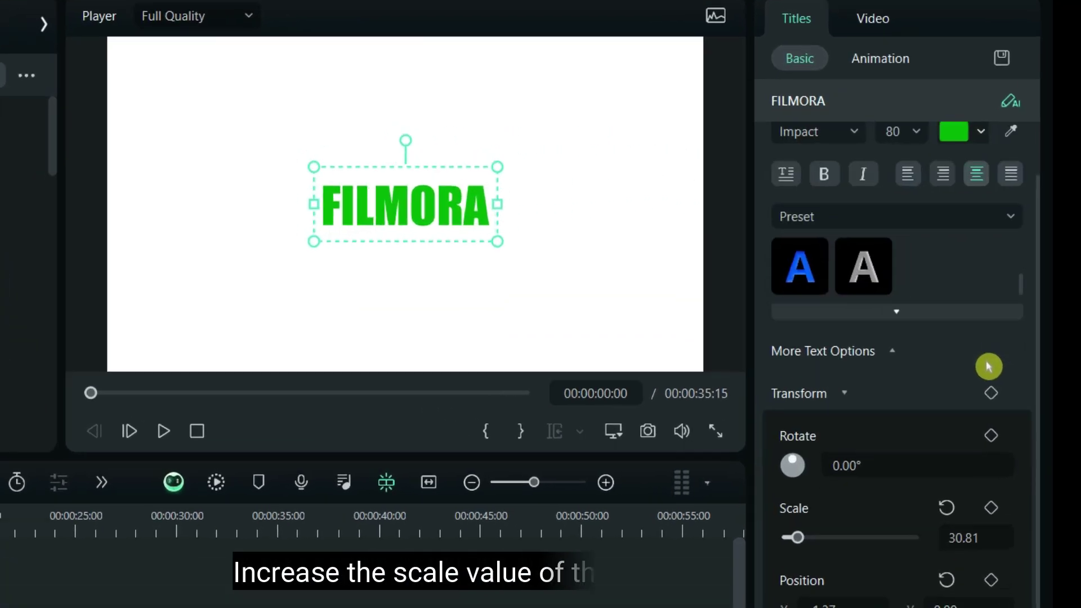
pyautogui.moveTo(798, 544); pyautogui.dragTo(820, 544)
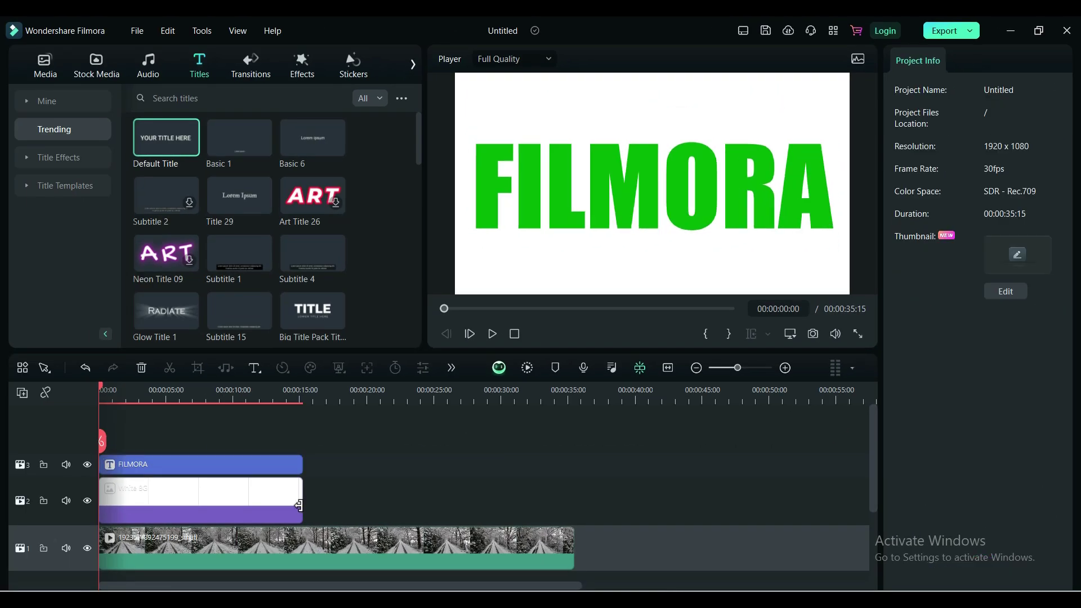
# Combine the title and White BG clips into a compound clip with the default name
pyautogui.moveTo(389, 508); pyautogui.dragTo(239, 483)
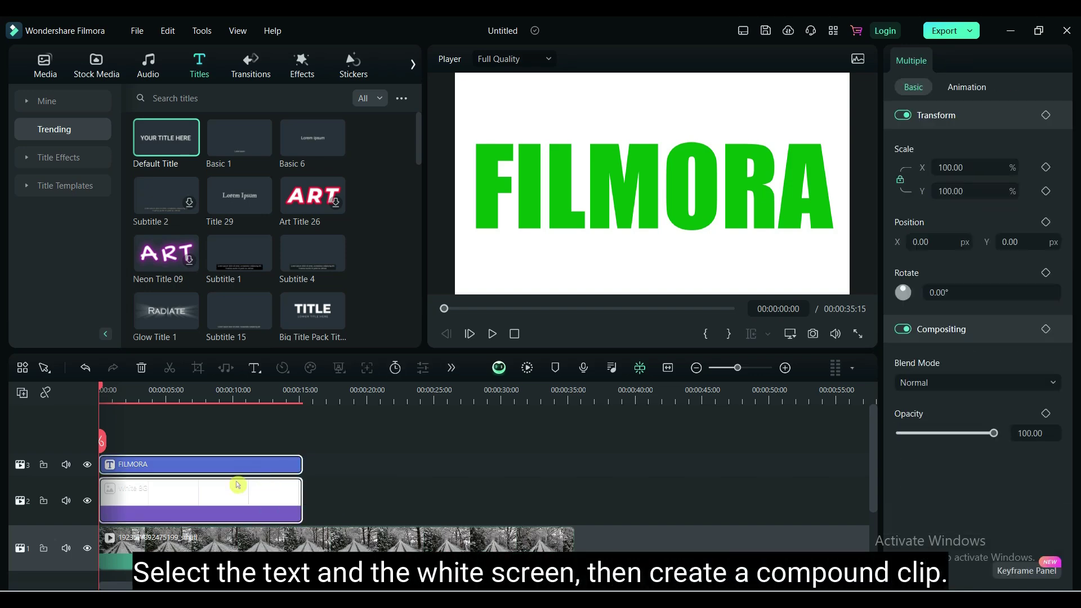
pyautogui.rightClick(259, 464)
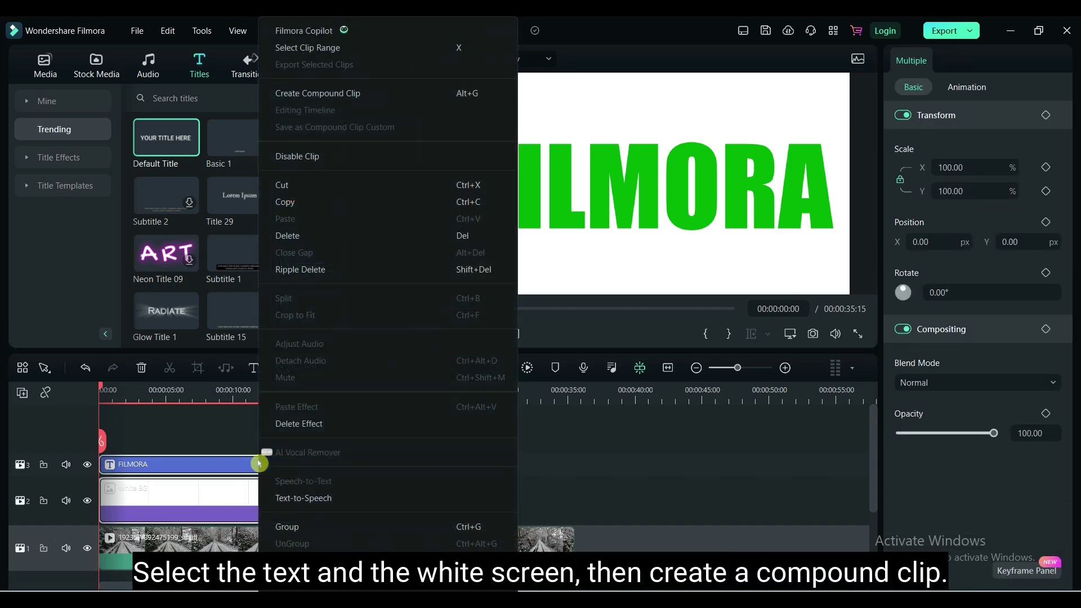
pyautogui.click(317, 95)
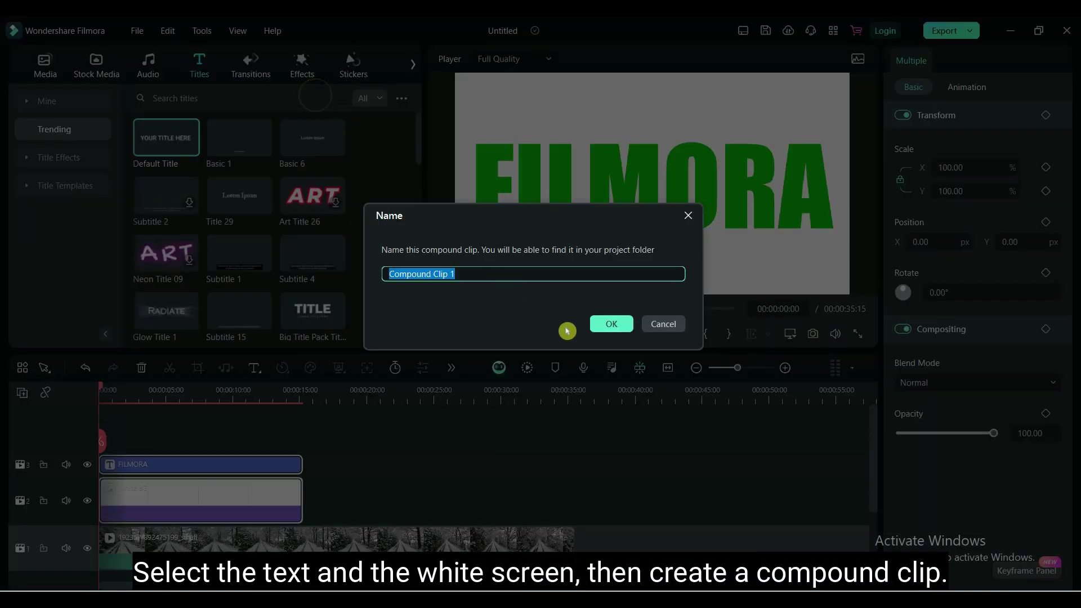
pyautogui.click(611, 323)
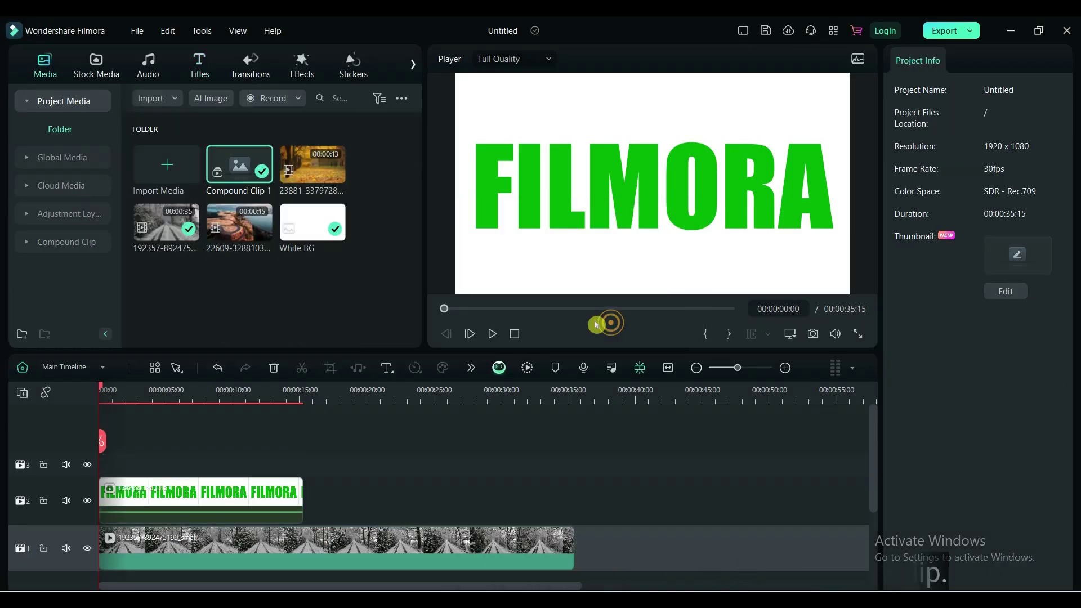
pyautogui.click(238, 506)
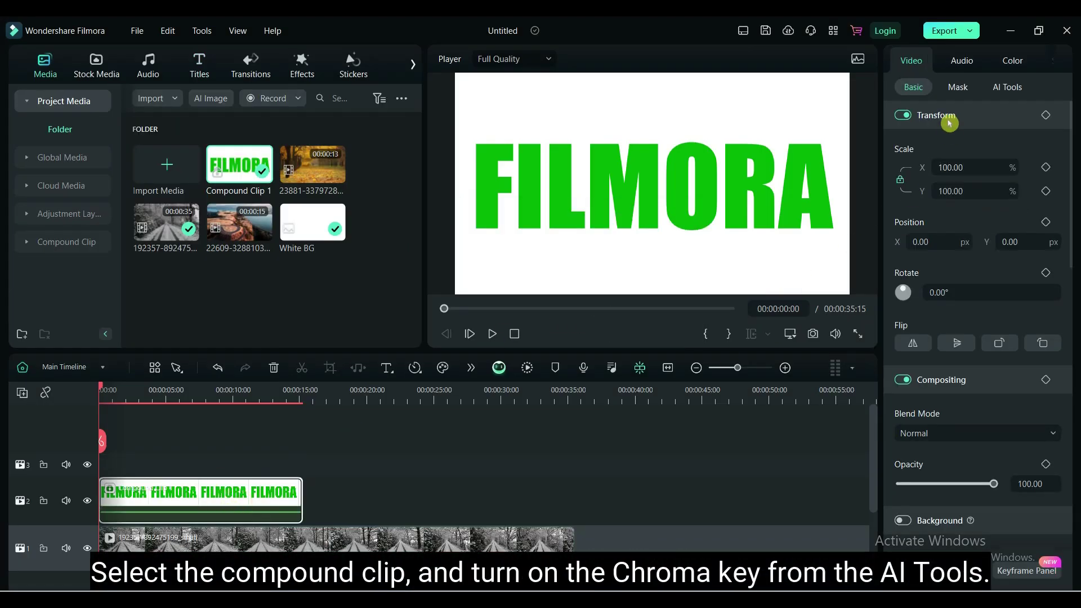
# Enable Chroma Key on the compound clip and lower its opacity to about 70
pyautogui.click(1009, 91)
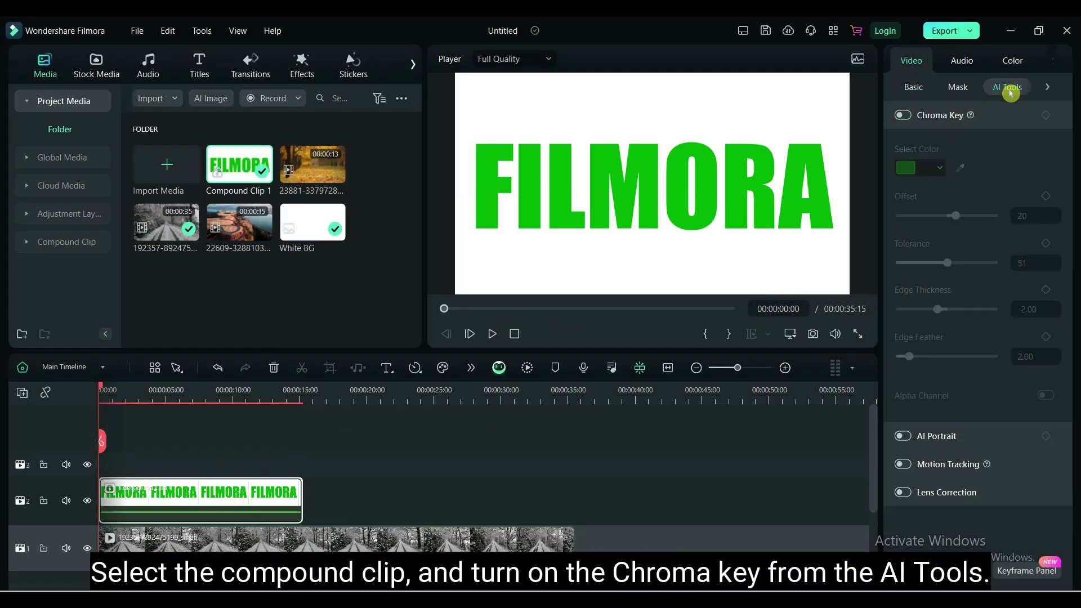
pyautogui.click(904, 116)
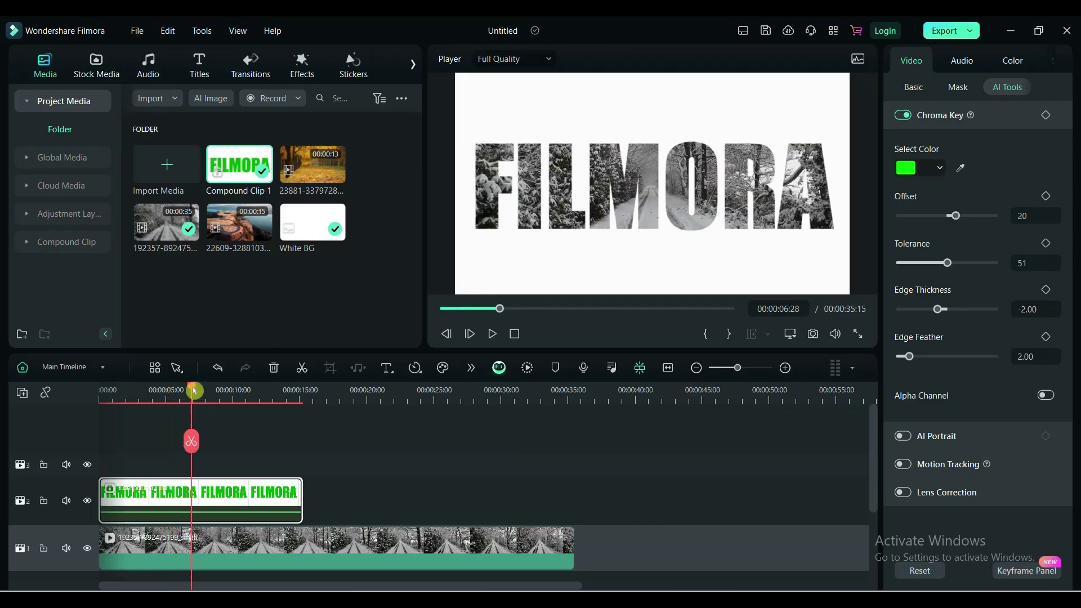
pyautogui.click(914, 88)
pyautogui.moveTo(994, 360)
pyautogui.mouseDown()
pyautogui.moveTo(963, 365)
pyautogui.moveTo(976, 358)
pyautogui.mouseUp()
# Set opacity to 80, duplicate the compound clip onto track 3, and make track 3 taller
pyautogui.click(374, 505)
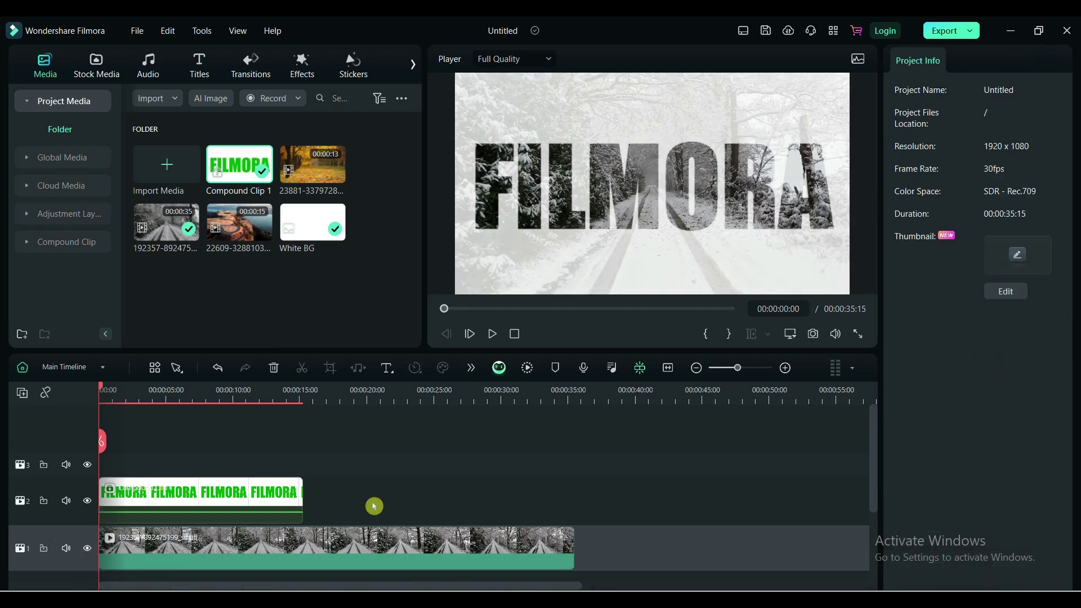
pyautogui.click(257, 503)
pyautogui.keyDown('alt'); pyautogui.moveTo(257, 503); pyautogui.dragTo(252, 463); pyautogui.keyUp('alt')
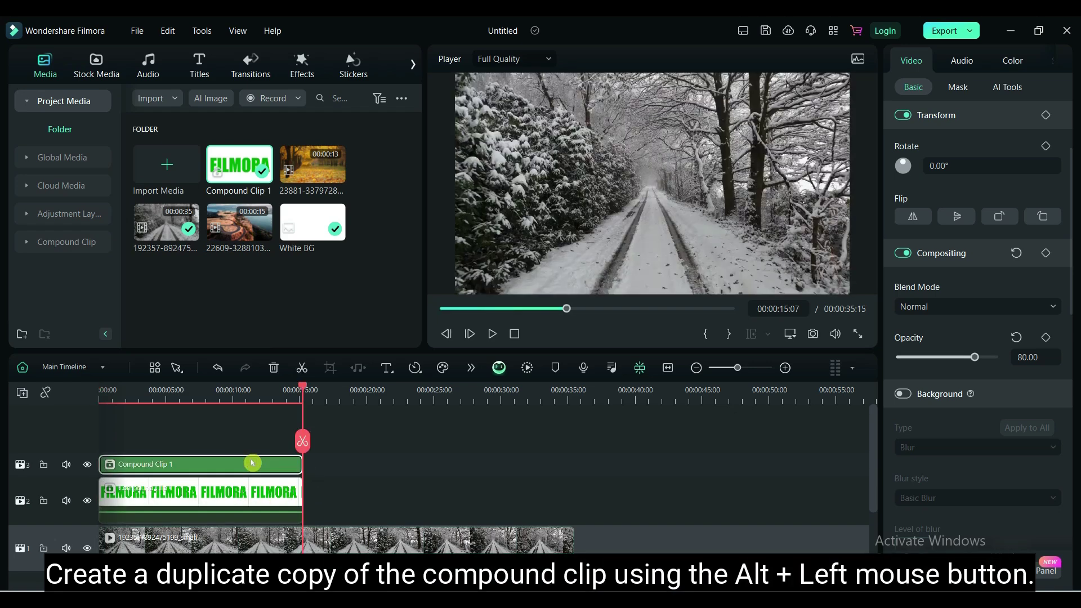
pyautogui.moveTo(70, 455); pyautogui.dragTo(64, 434)
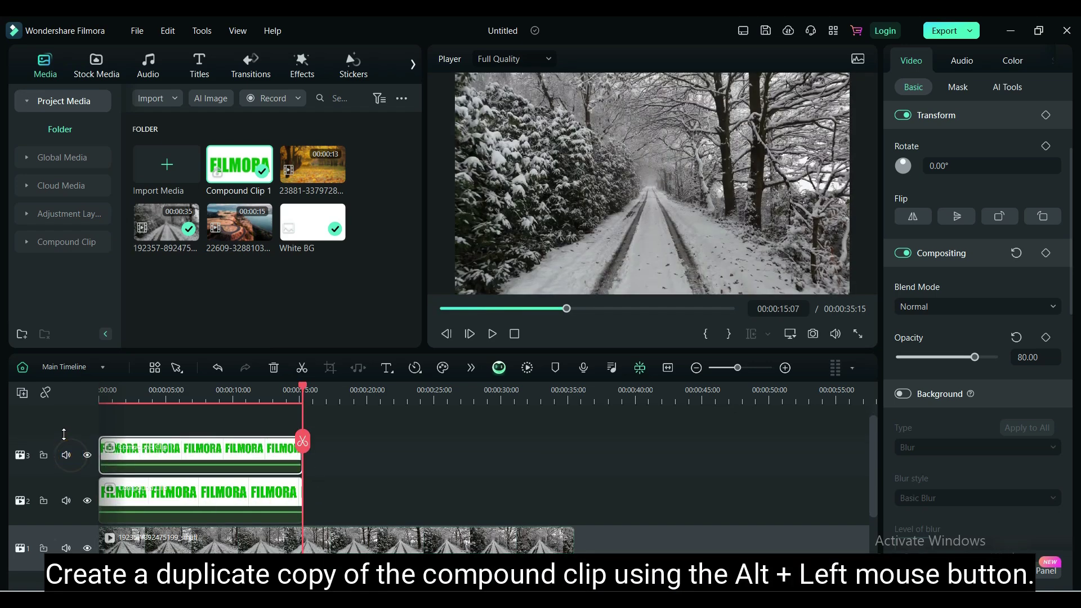
pyautogui.moveTo(304, 391); pyautogui.dragTo(98, 428)
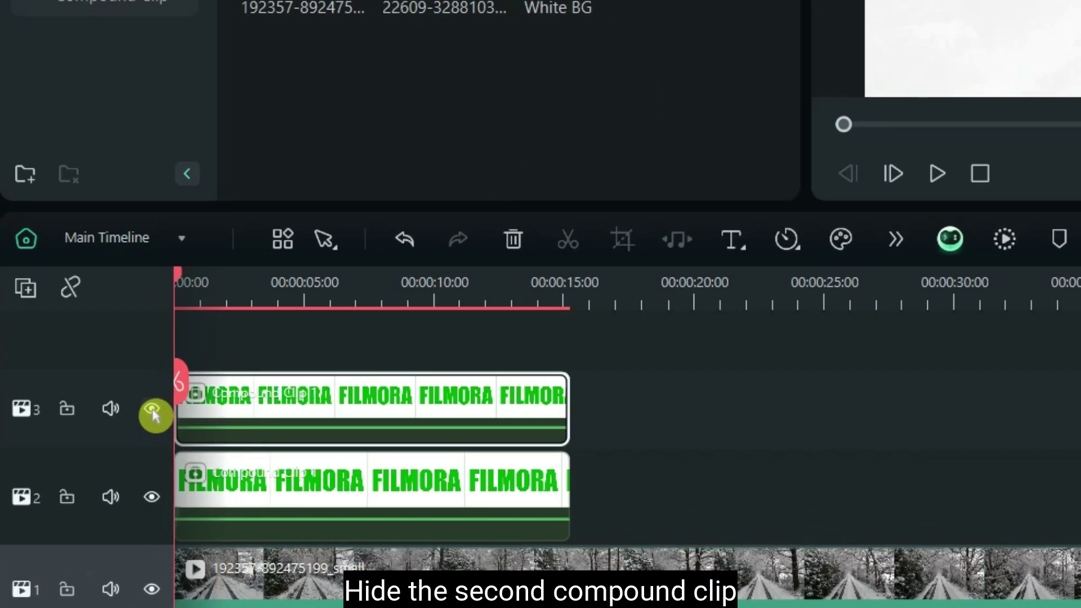
# Hide track 3 and give the track 2 compound clip a Linear mask rotated 90°
pyautogui.click(153, 411)
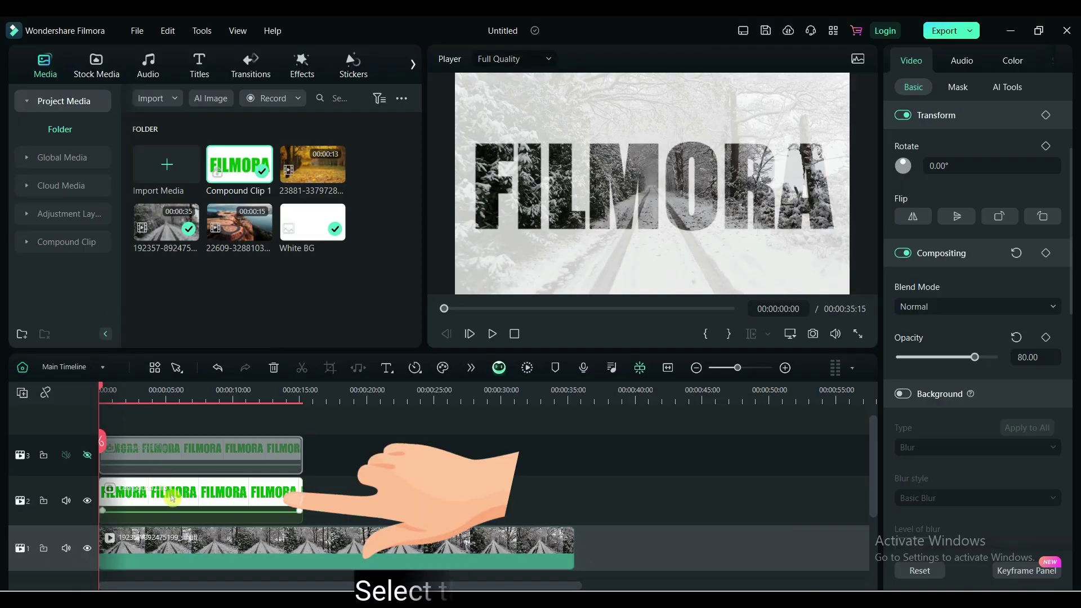
pyautogui.click(439, 472)
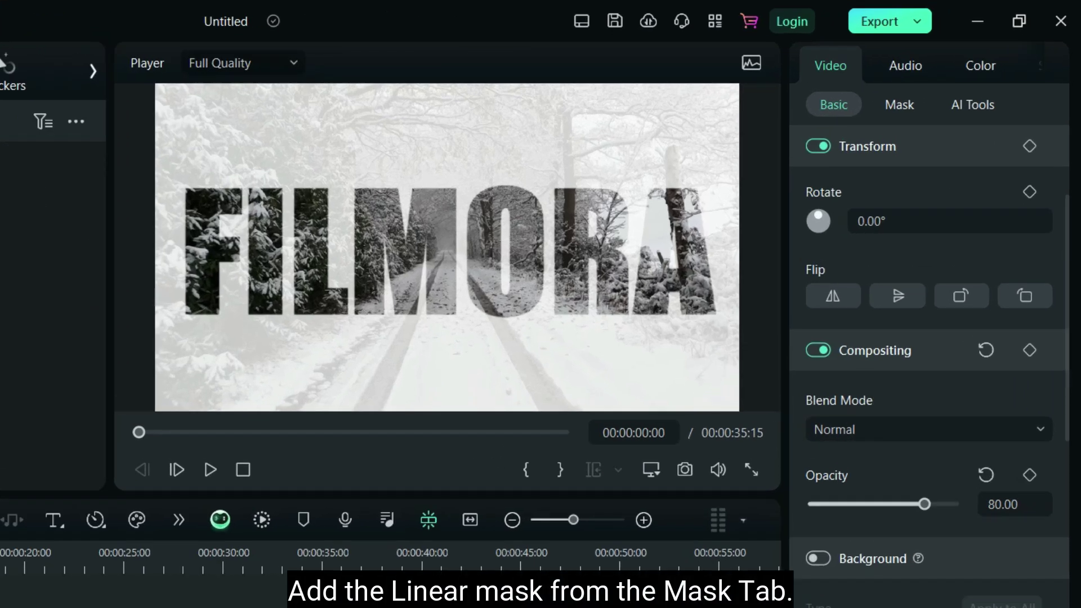
pyautogui.click(895, 113)
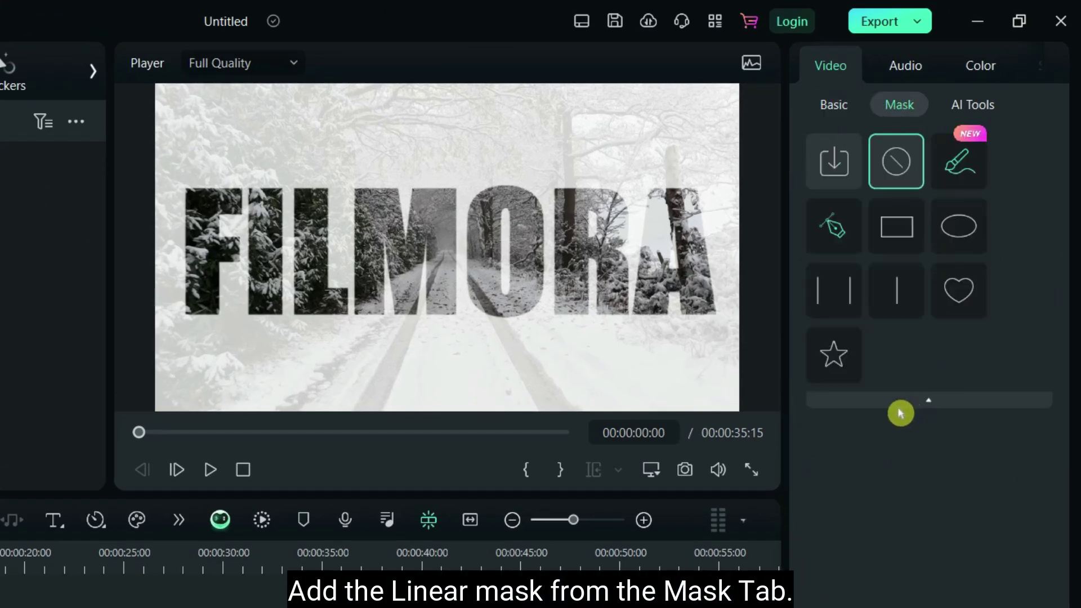
pyautogui.click(889, 291)
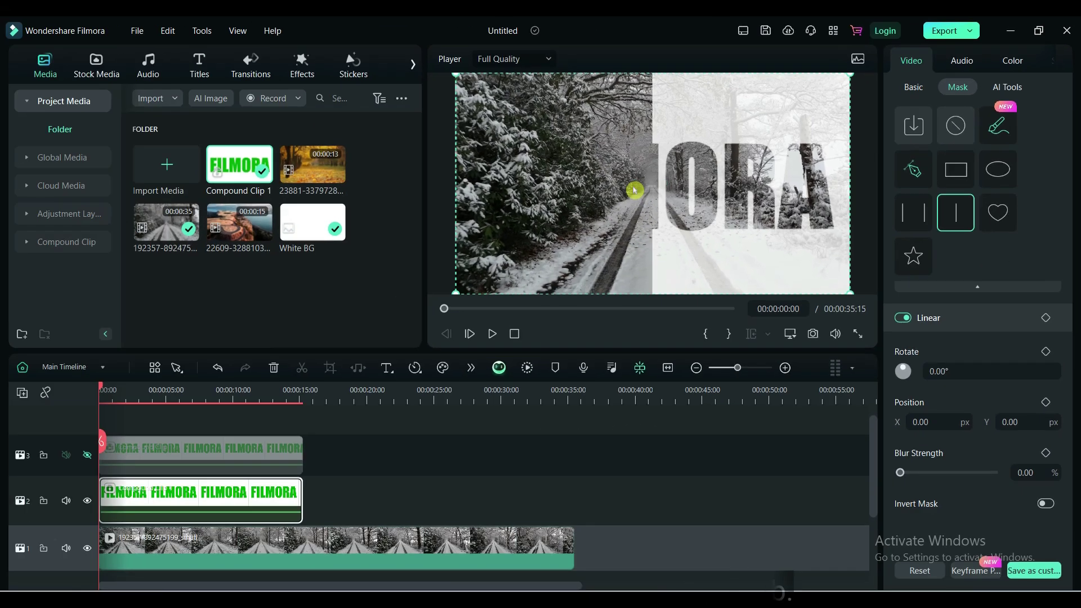
pyautogui.click(418, 251)
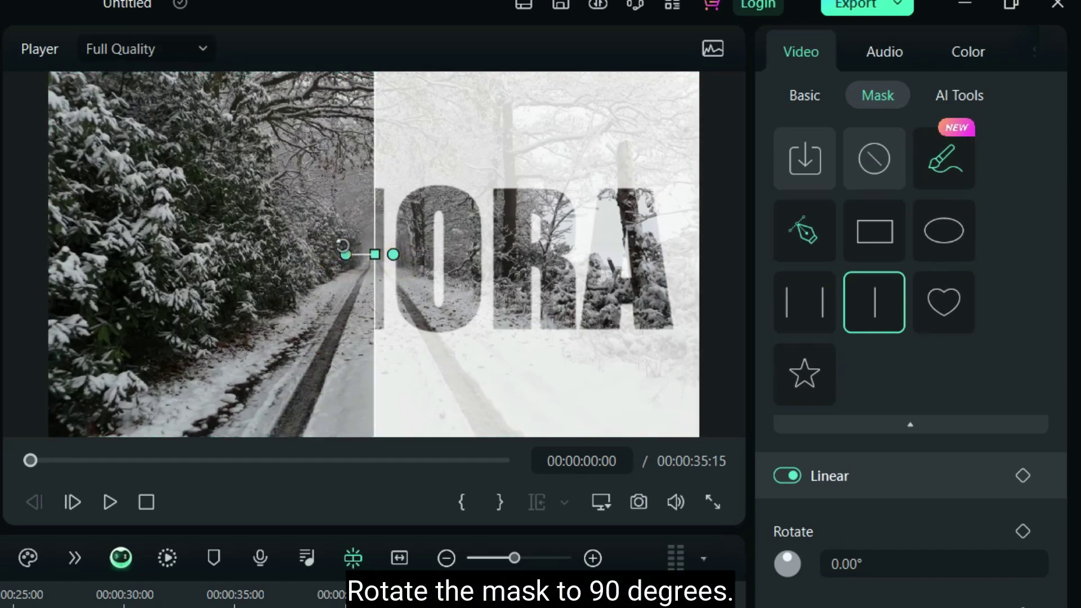
pyautogui.moveTo(342, 245); pyautogui.dragTo(376, 184)
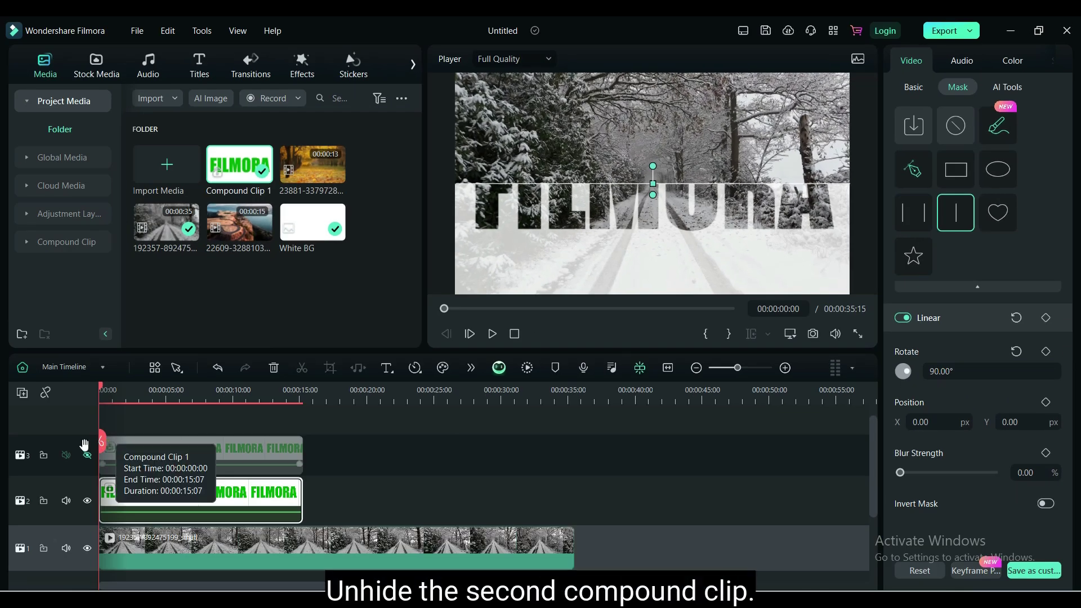
# Unhide track 3 and apply a Linear mask rotated -90° to its compound clip
pyautogui.click(179, 457)
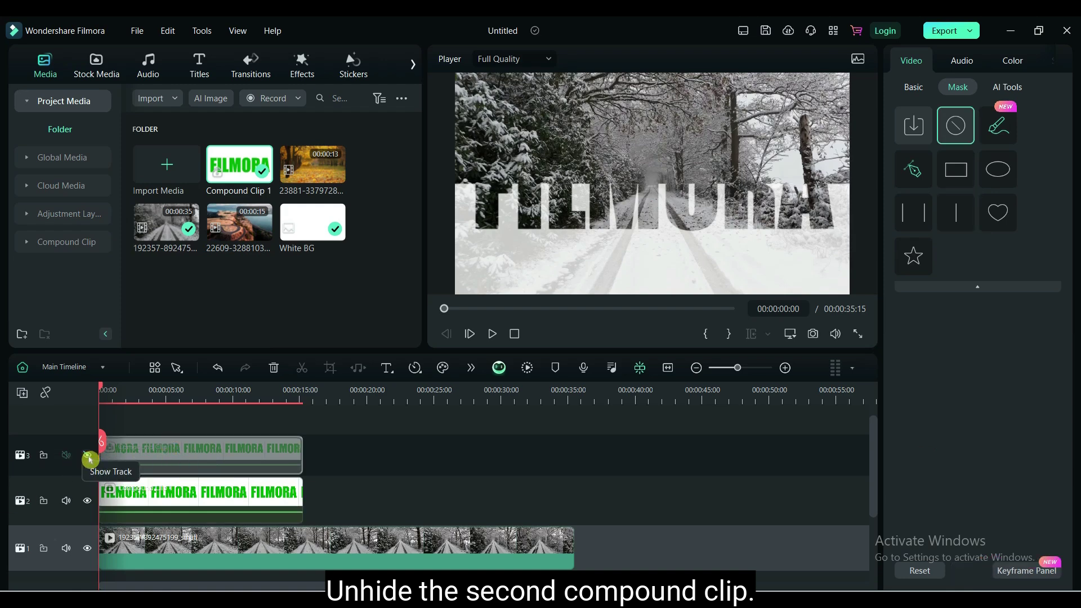
pyautogui.click(88, 456)
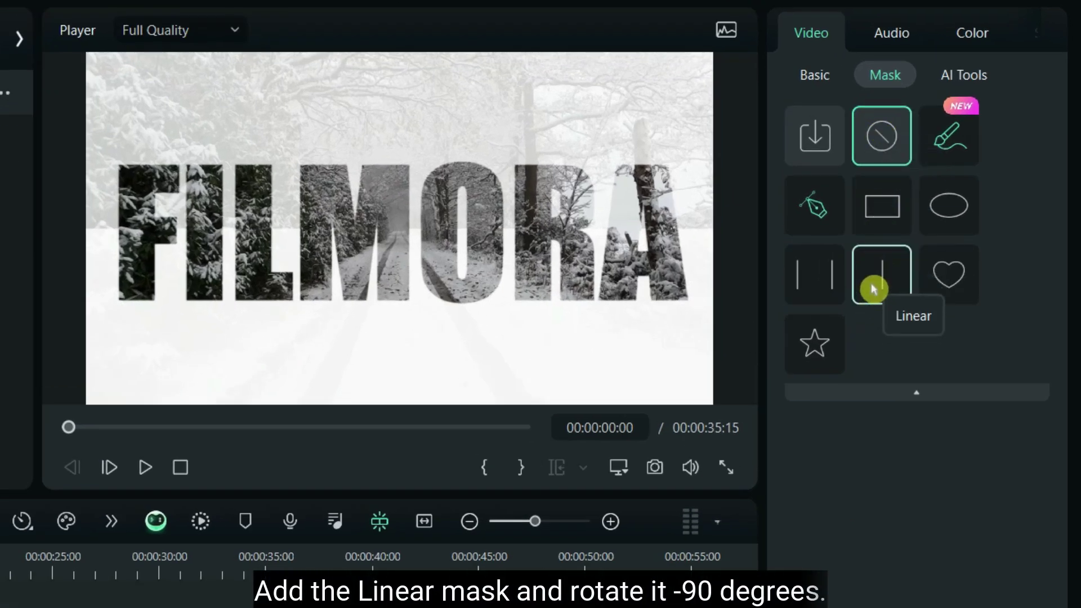
pyautogui.click(870, 283)
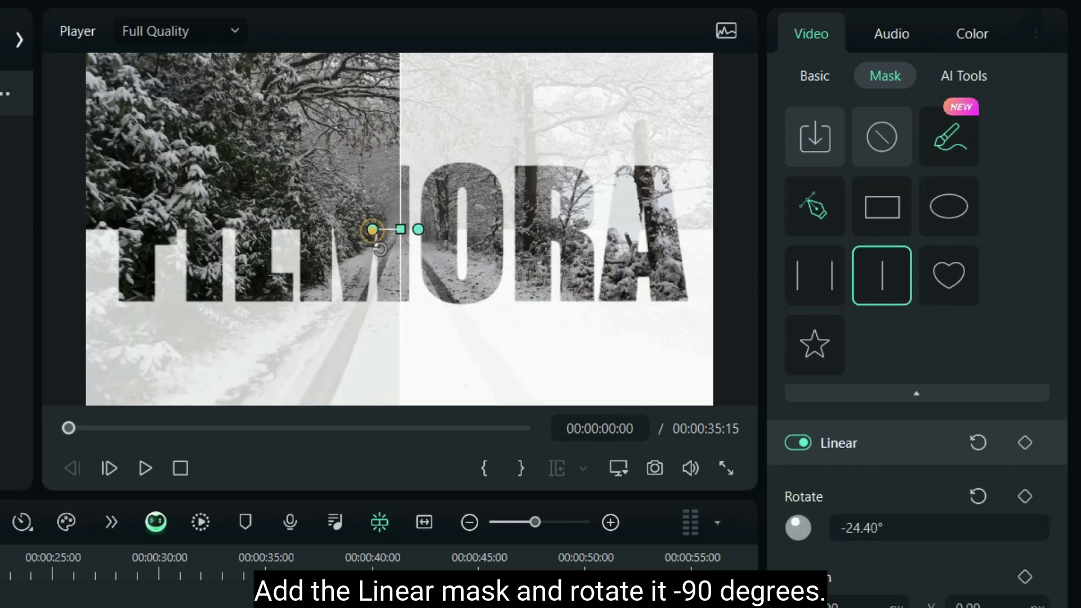
pyautogui.moveTo(380, 249); pyautogui.dragTo(406, 282)
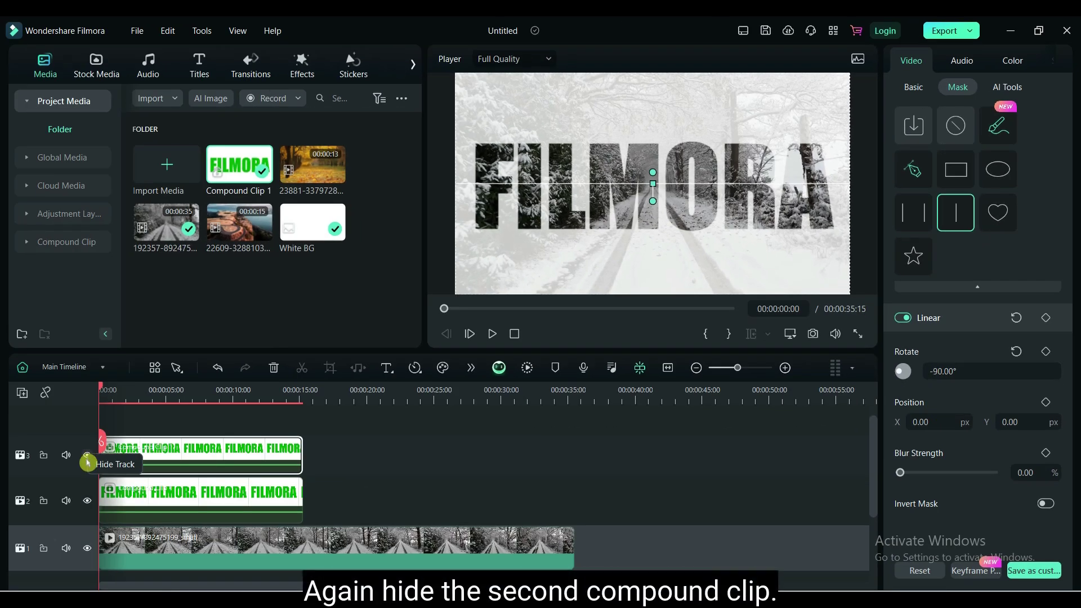
# Hide track 3 and open the Basic transform settings of the track 2 compound clip
pyautogui.click(120, 501)
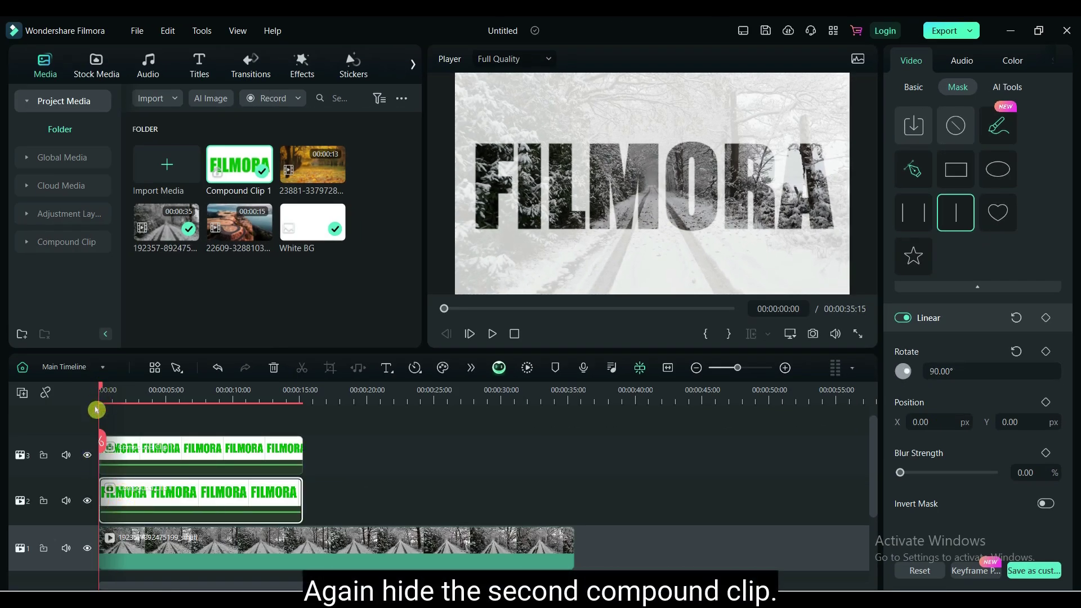
pyautogui.click(131, 457)
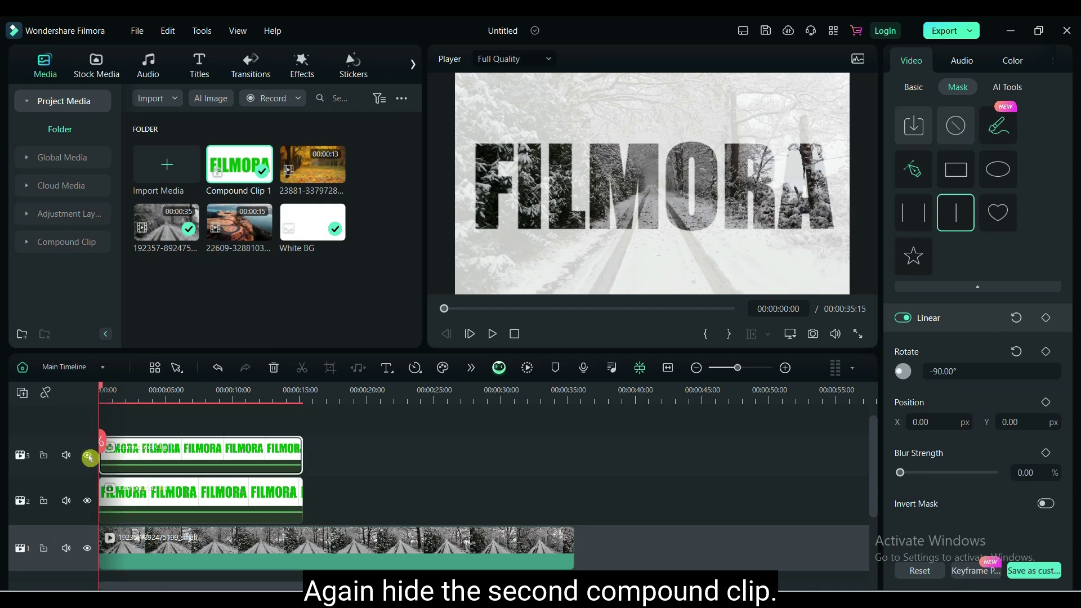
pyautogui.click(87, 456)
pyautogui.click(123, 497)
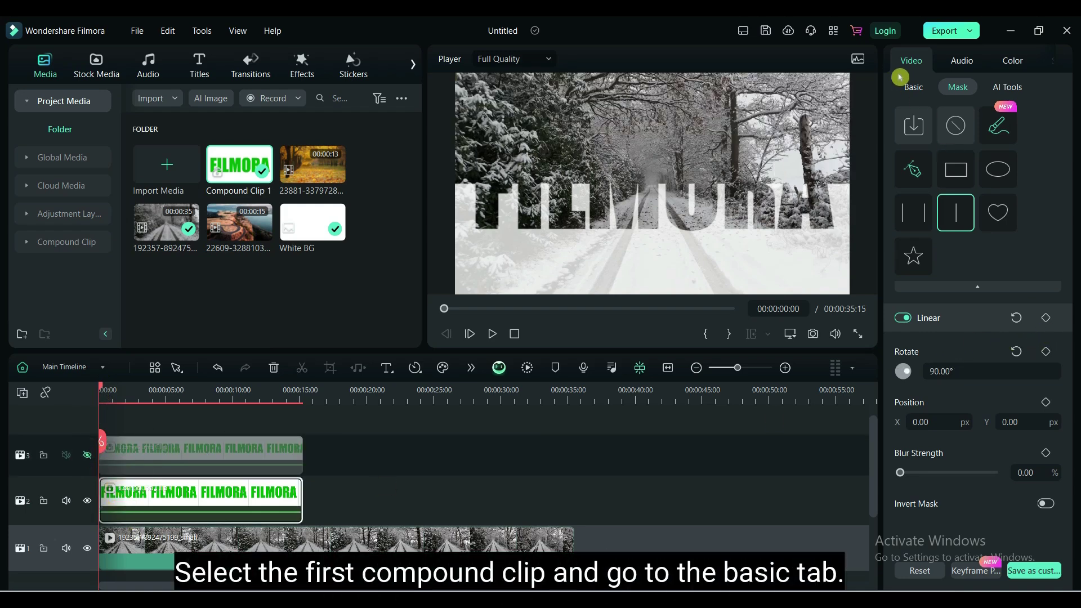
pyautogui.click(915, 88)
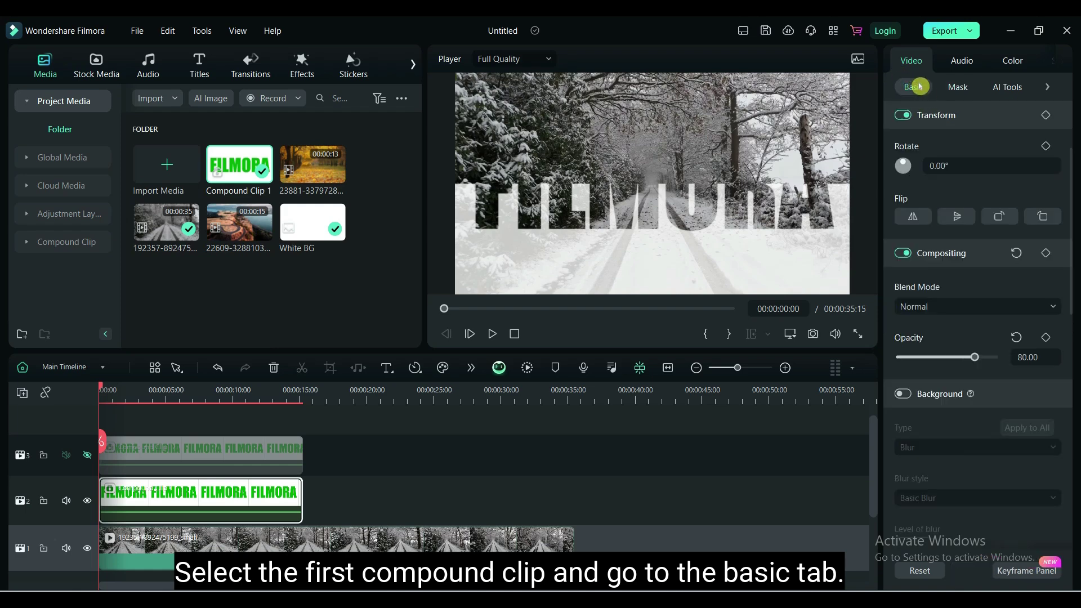
# Keyframe Position at 0 s, then drag Y down to -546 at 2 s; show track 3 again
pyautogui.click(100, 387)
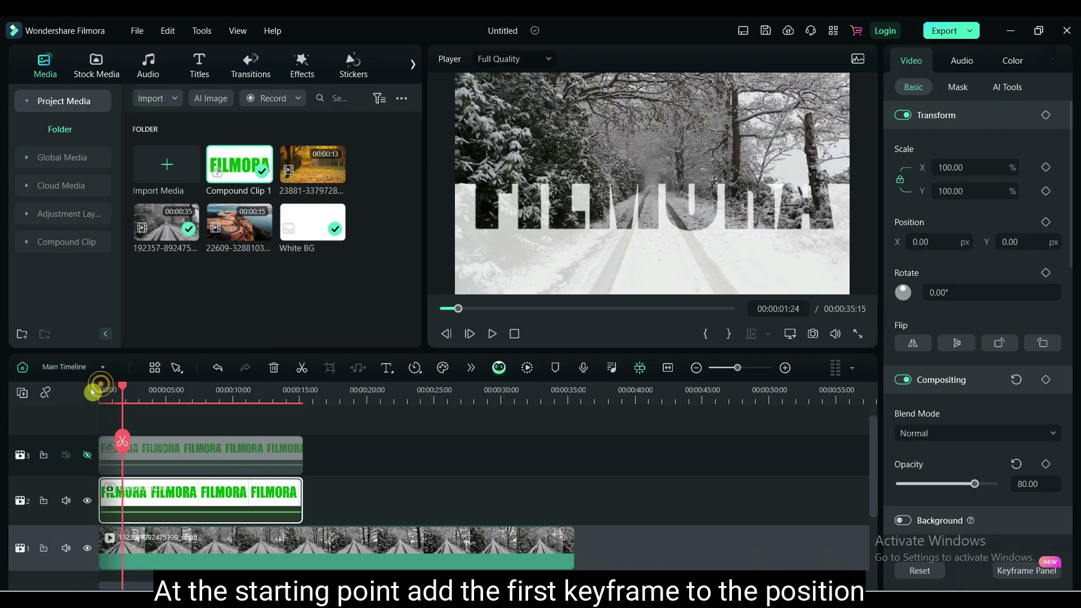
pyautogui.click(93, 392)
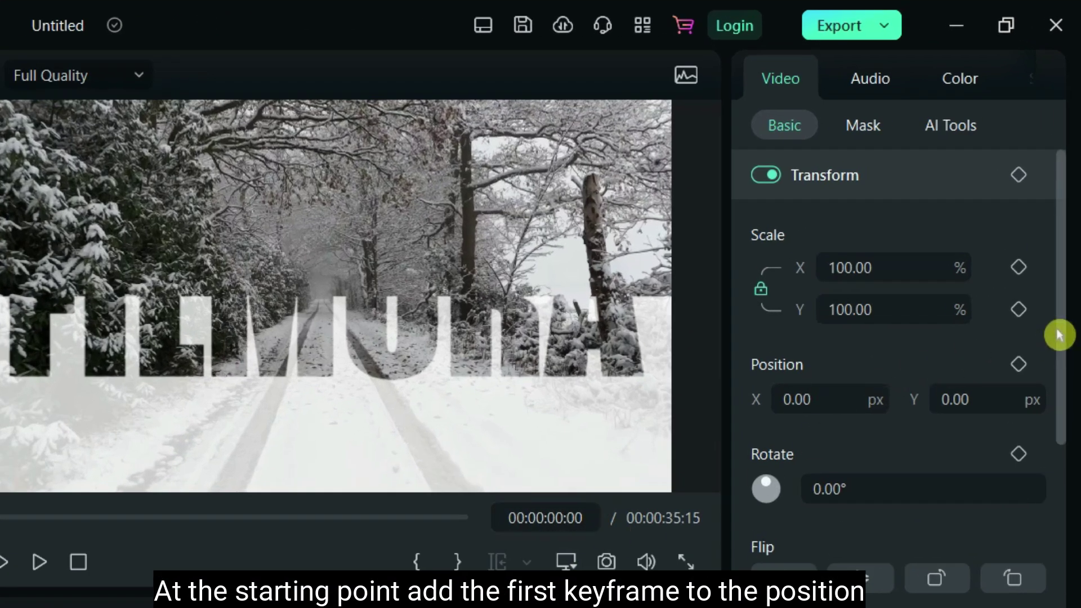
pyautogui.click(1021, 367)
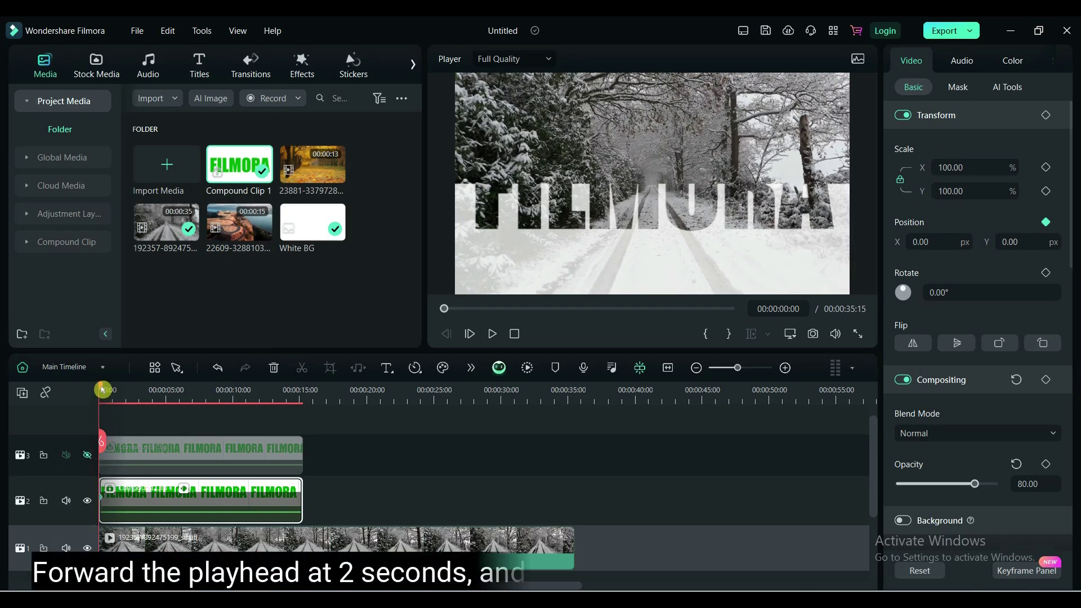
pyautogui.moveTo(102, 390); pyautogui.dragTo(126, 396)
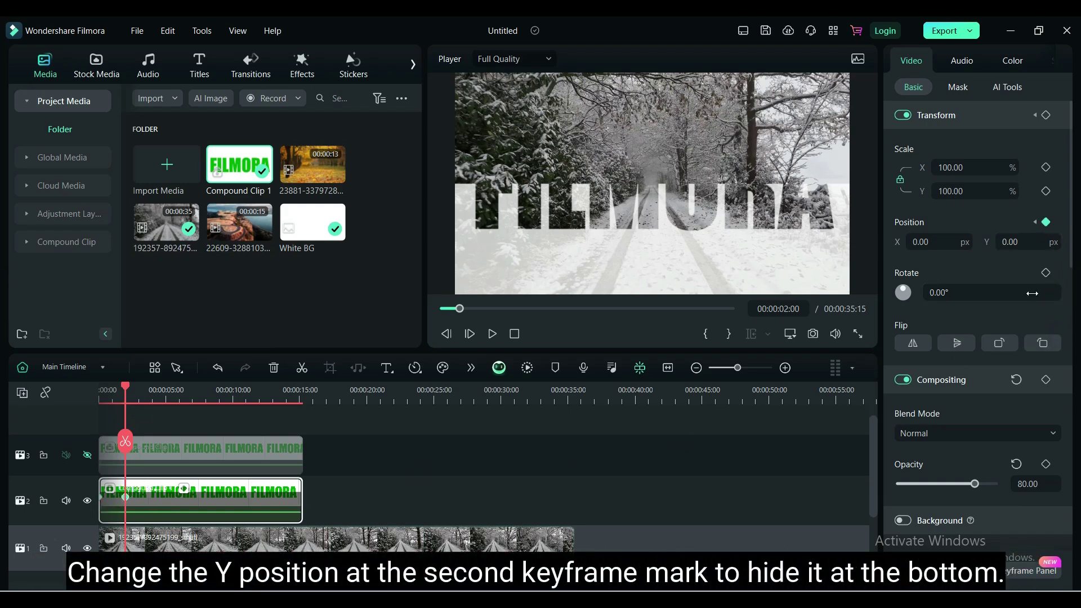
pyautogui.moveTo(1017, 241); pyautogui.dragTo(986, 241)
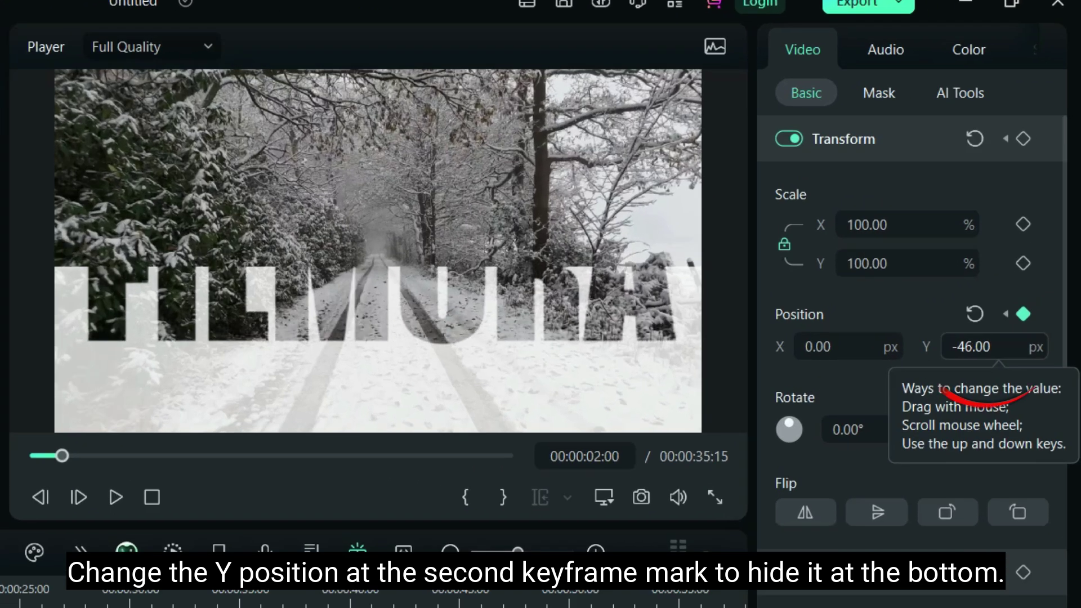
pyautogui.moveTo(977, 346); pyautogui.dragTo(913, 370)
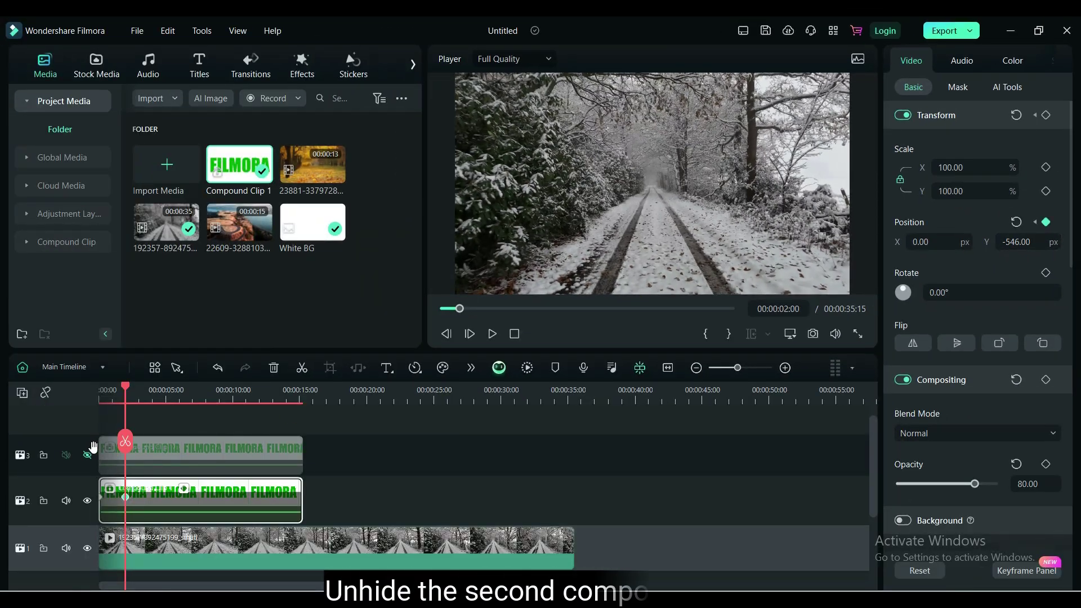
pyautogui.click(188, 452)
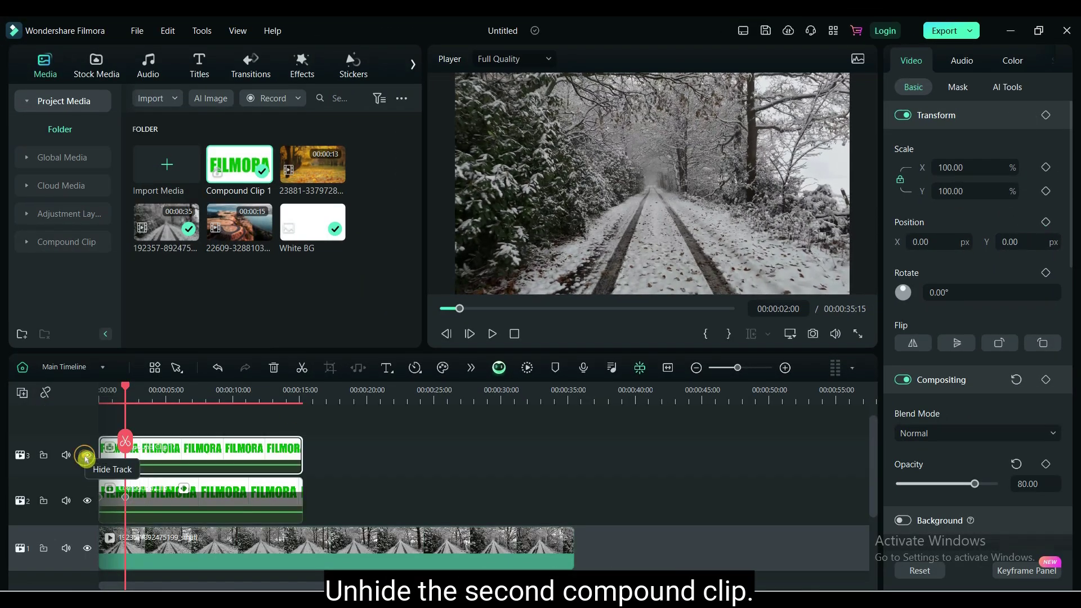
# Keyframe the track 3 clip's Position at 0 s and 2 s with Y 162; trim the snowy clip to ~15 s
pyautogui.click(94, 390)
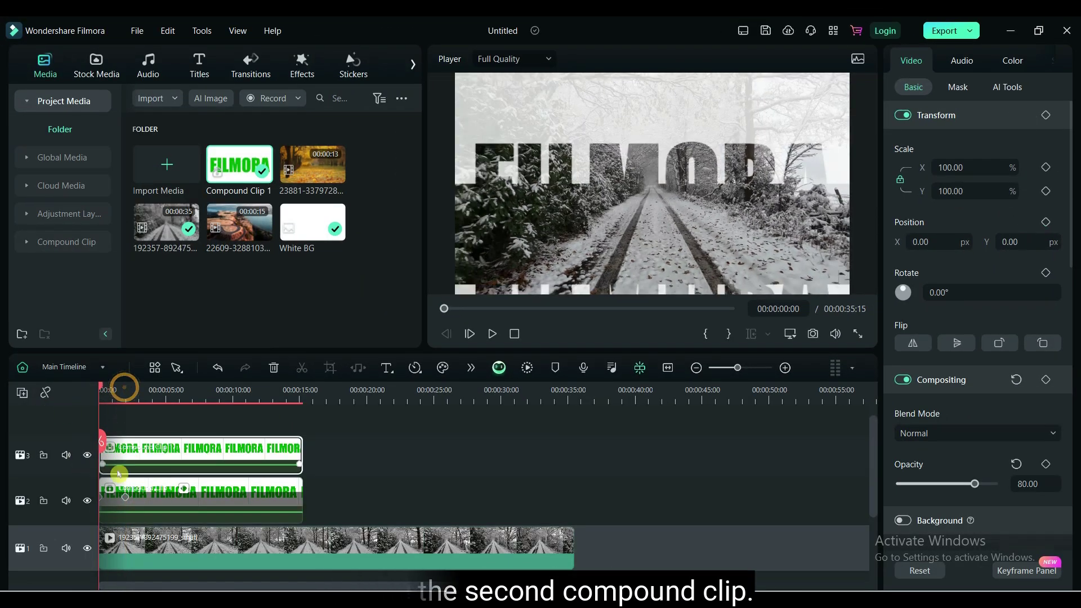
pyautogui.click(1048, 223)
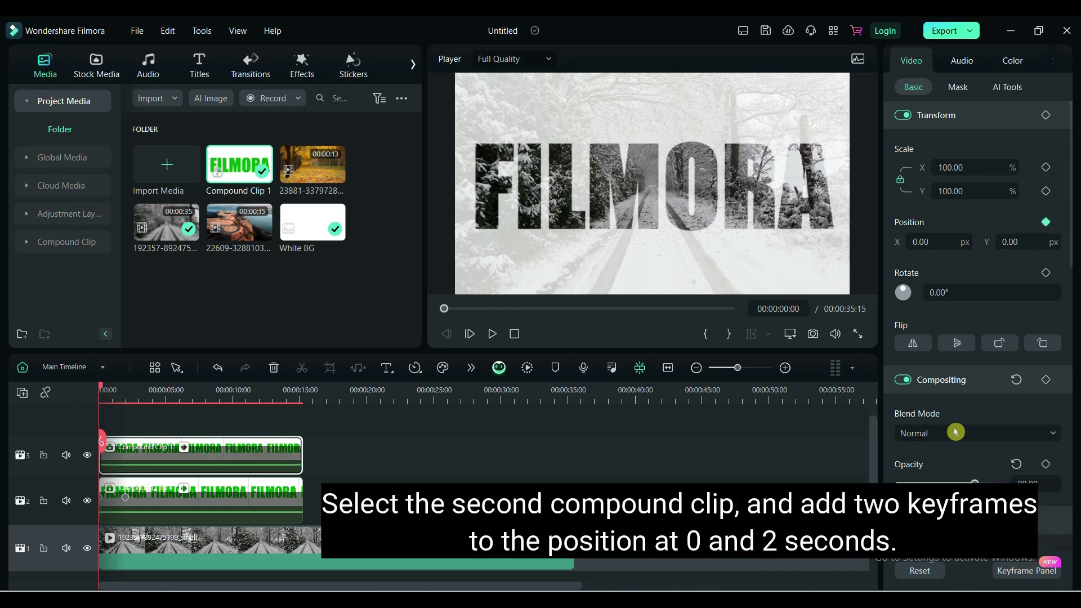
pyautogui.moveTo(101, 387); pyautogui.dragTo(129, 396)
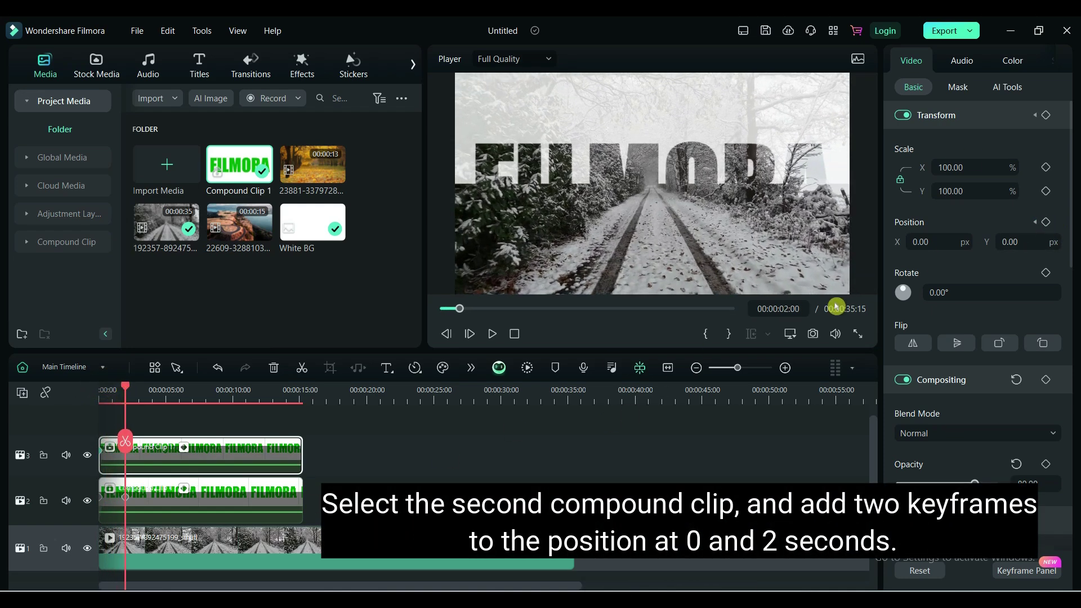
pyautogui.click(1048, 222)
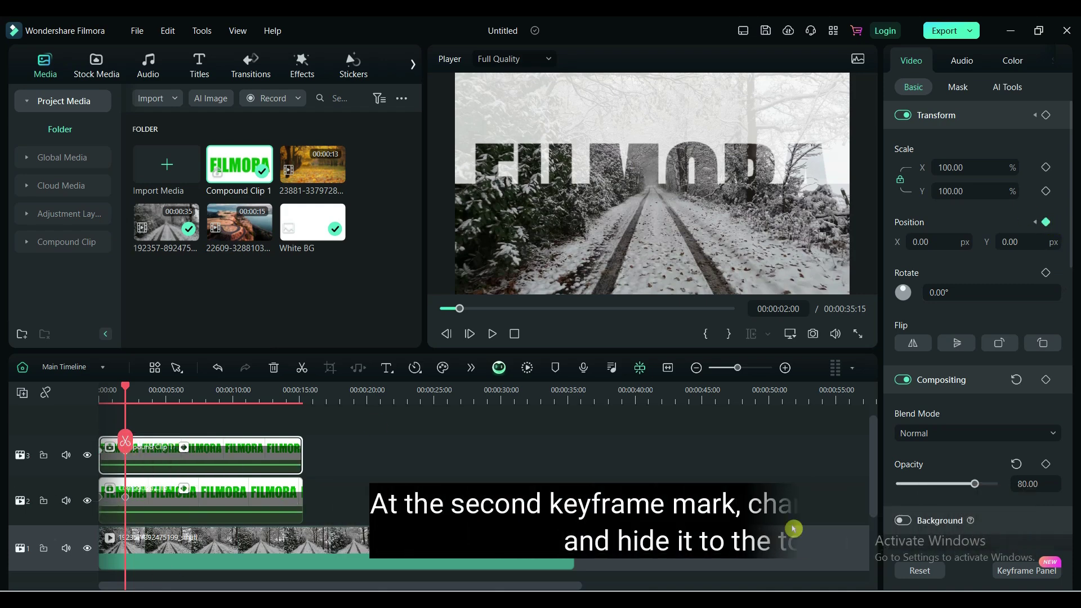
pyautogui.write('162')
pyautogui.press('Return')
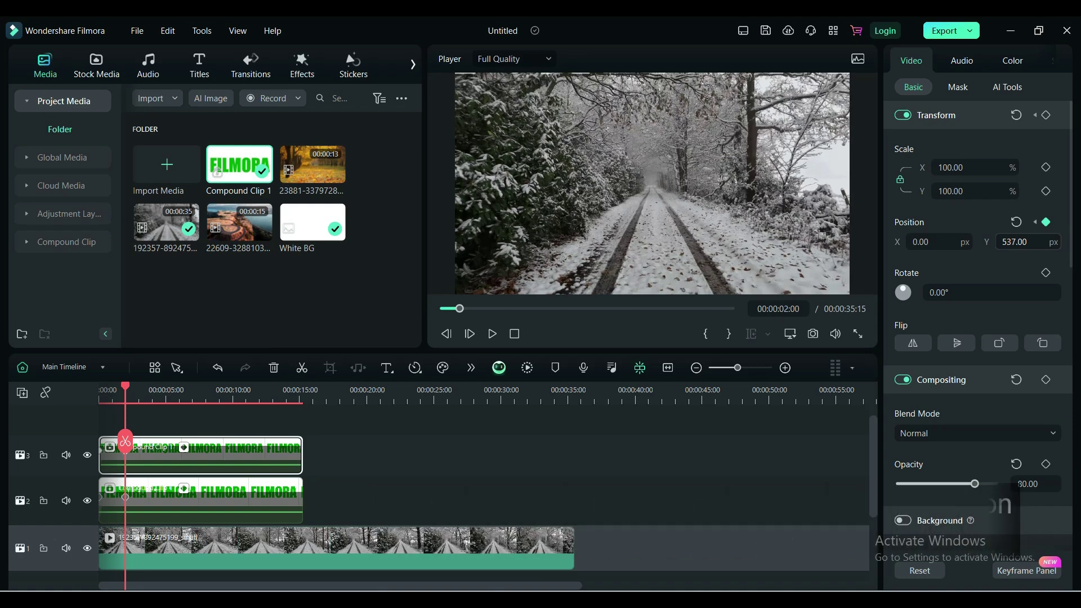
pyautogui.moveTo(574, 548); pyautogui.dragTo(302, 547)
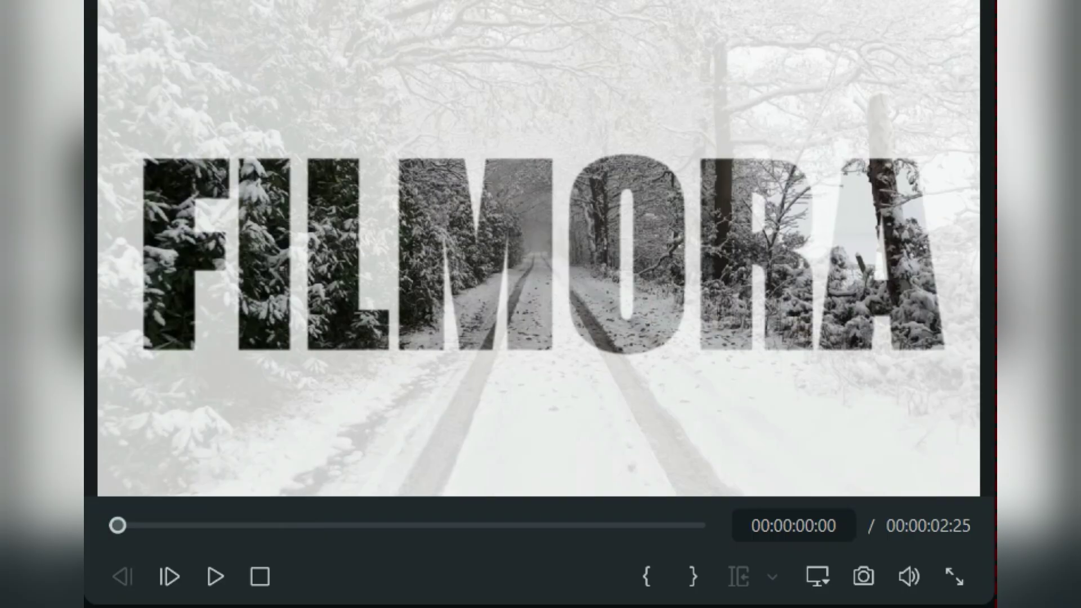
# Play the preview to watch the FILMORA letters split apart over the snowy road
pyautogui.click(218, 577)
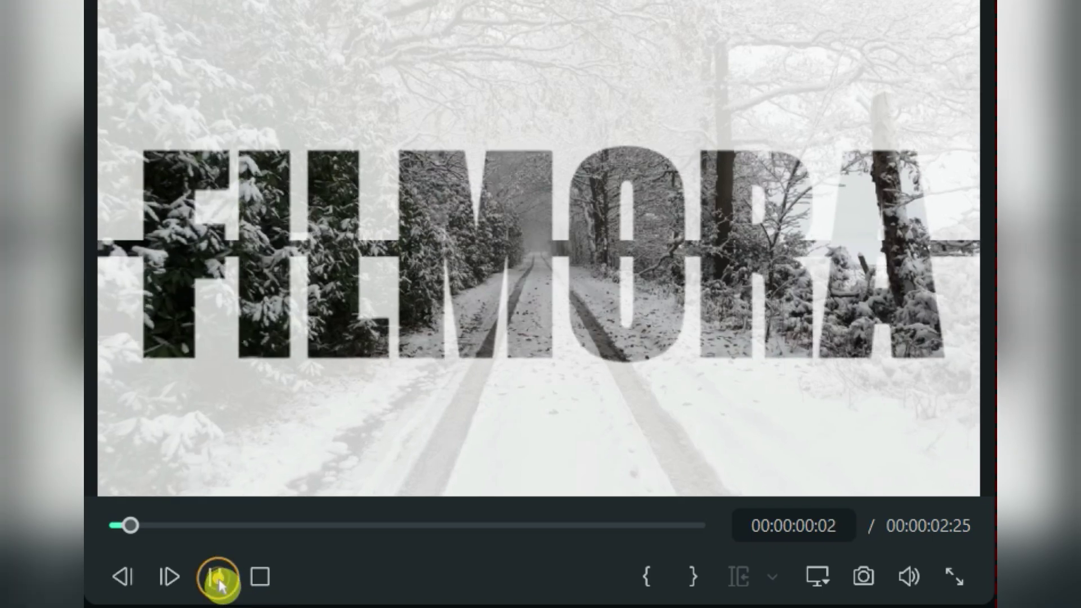